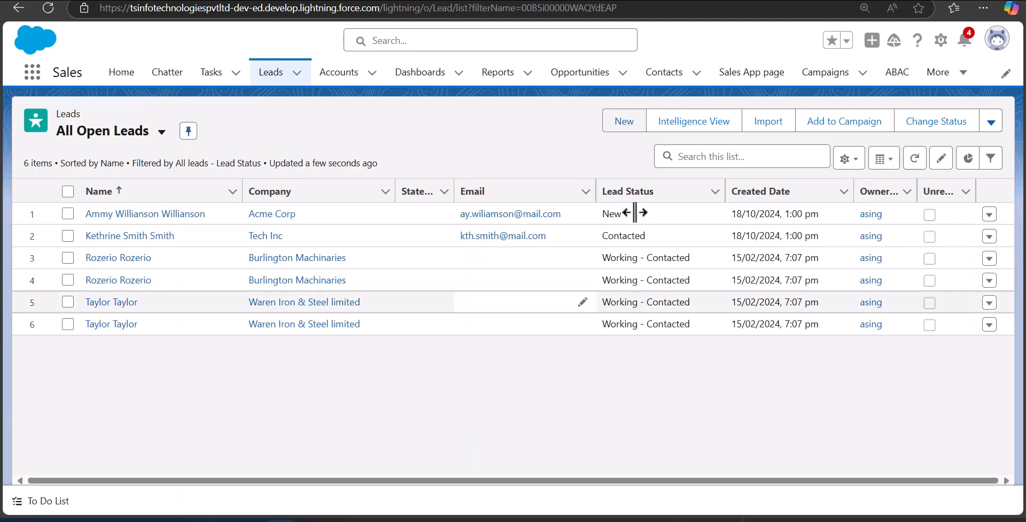
- Create and save an Indivac corp lead with salutation, name, mobile and status Open - Not Contacted
left_click(624, 122)
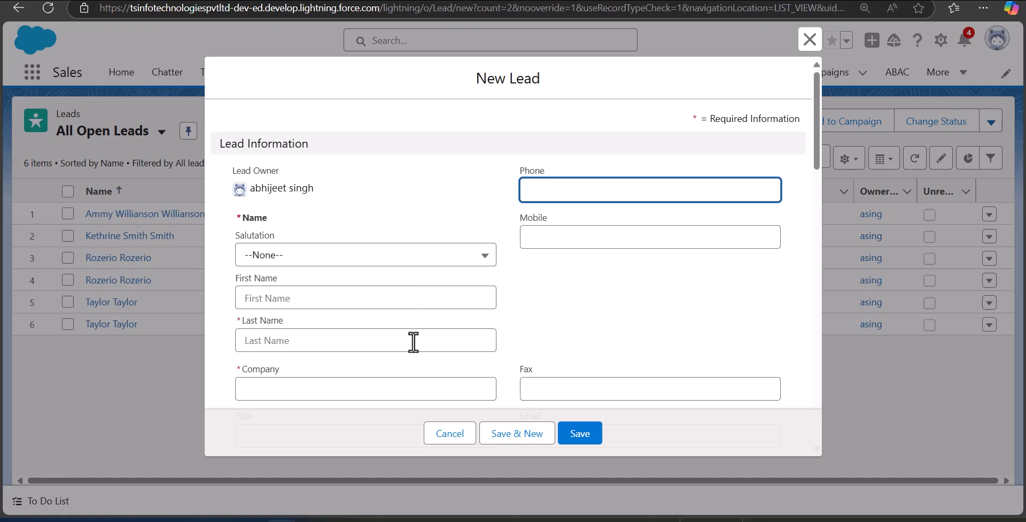
left_click_drag(815, 134, 816, 225)
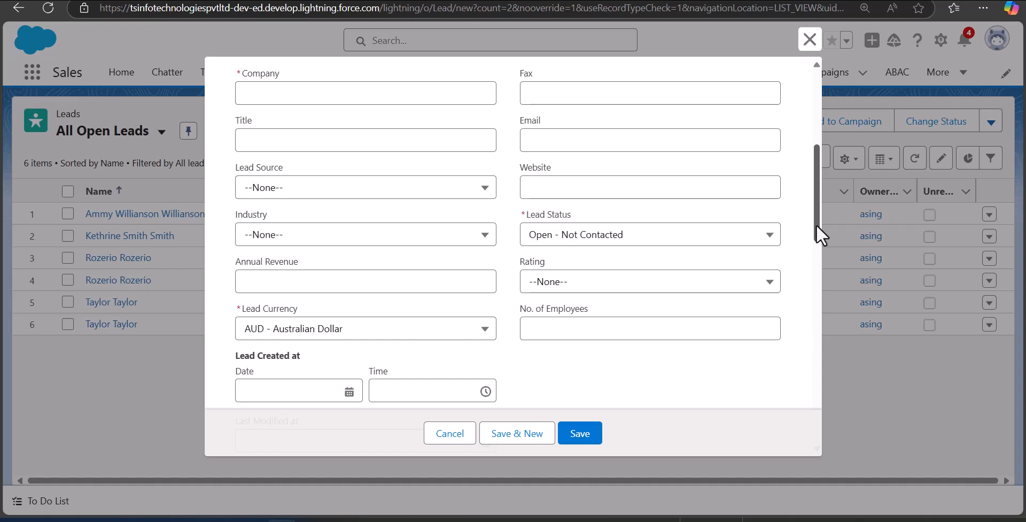
mouse_move(816, 225)
left_mouse_down()
mouse_move(818, 175)
mouse_move(825, 226)
left_mouse_up()
left_click(356, 165)
left_click(657, 190)
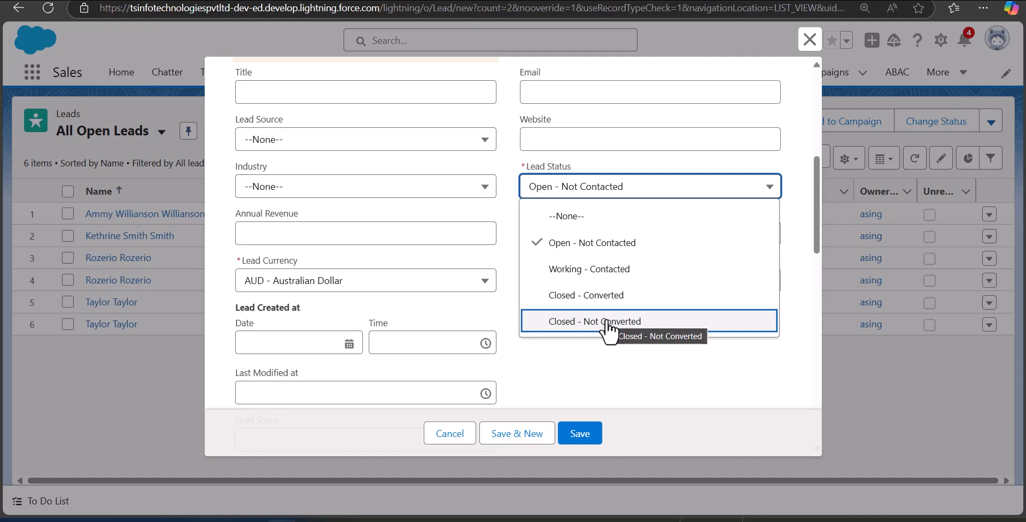
left_click(591, 241)
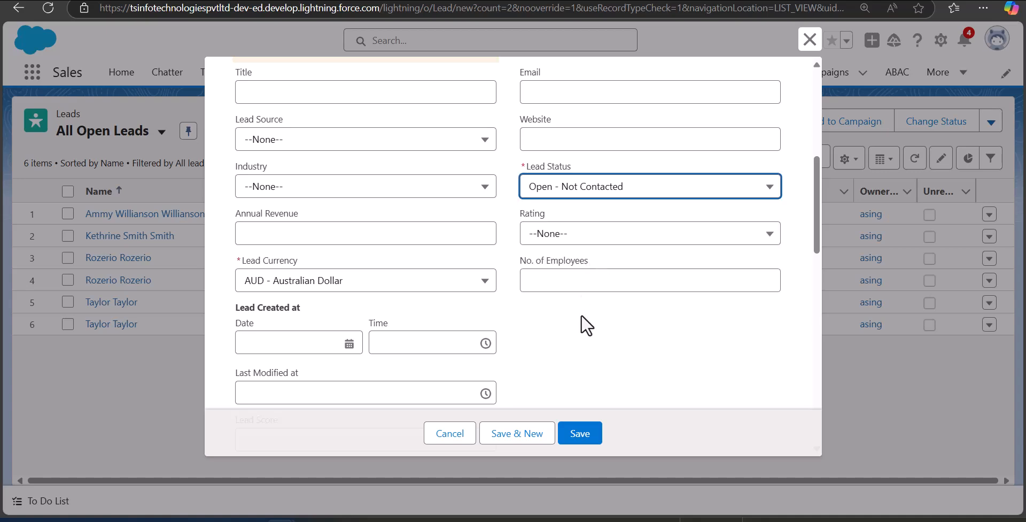
left_click(585, 433)
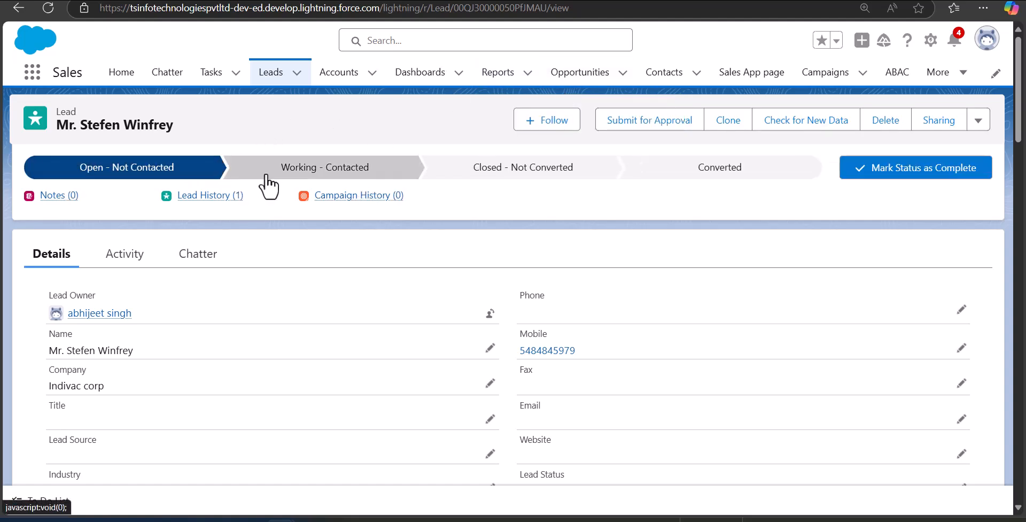
- Mark Converted on the lead's path and open the Convert Lead dialog
mouse_move(241, 202)
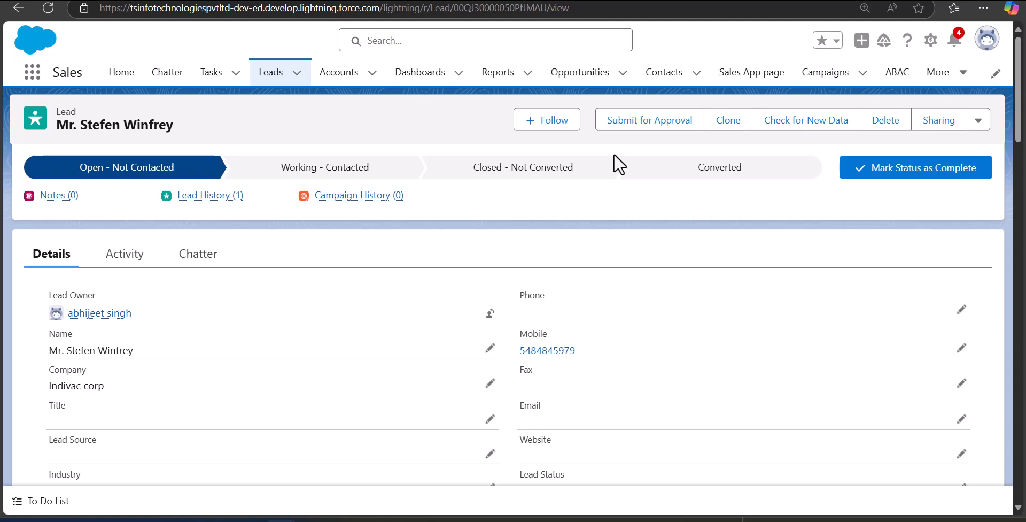
left_click(672, 173)
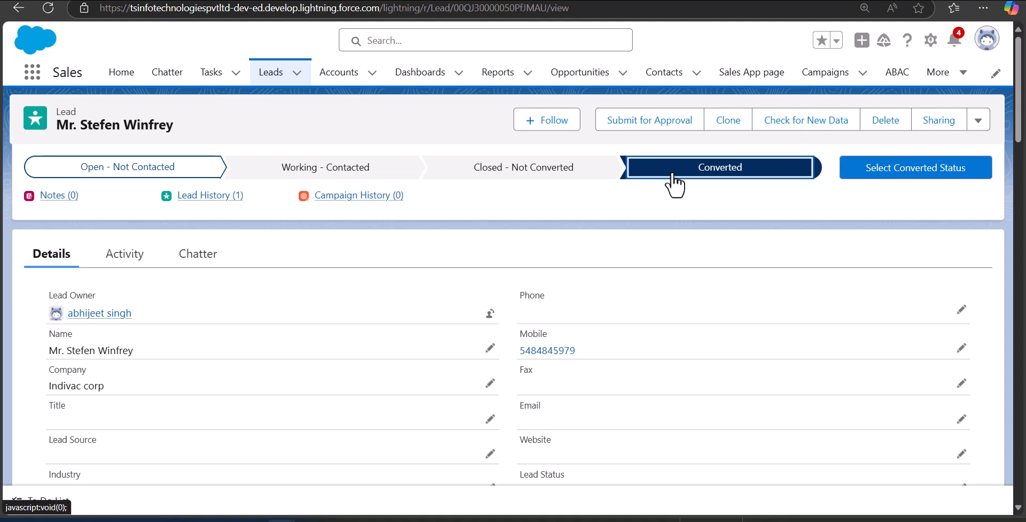
left_click(861, 179)
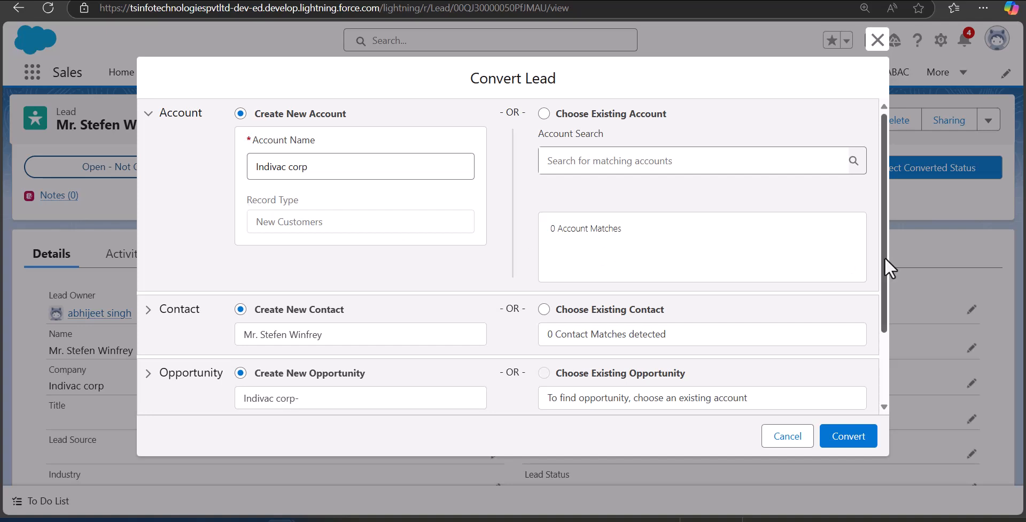
- Convert the lead with no opportunity and Converted Status Closed - Converted
left_click_drag(883, 257, 880, 310)
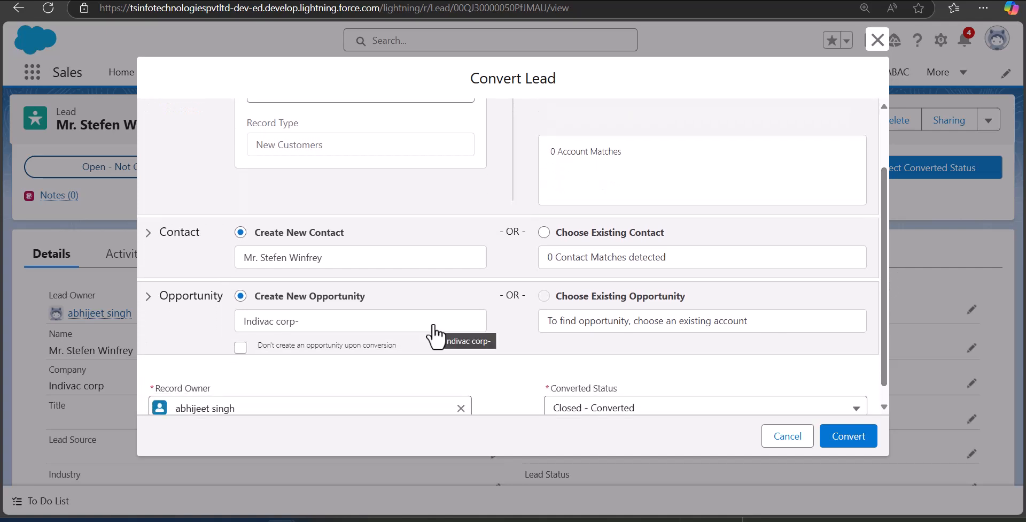
left_click(240, 347)
left_click(767, 402)
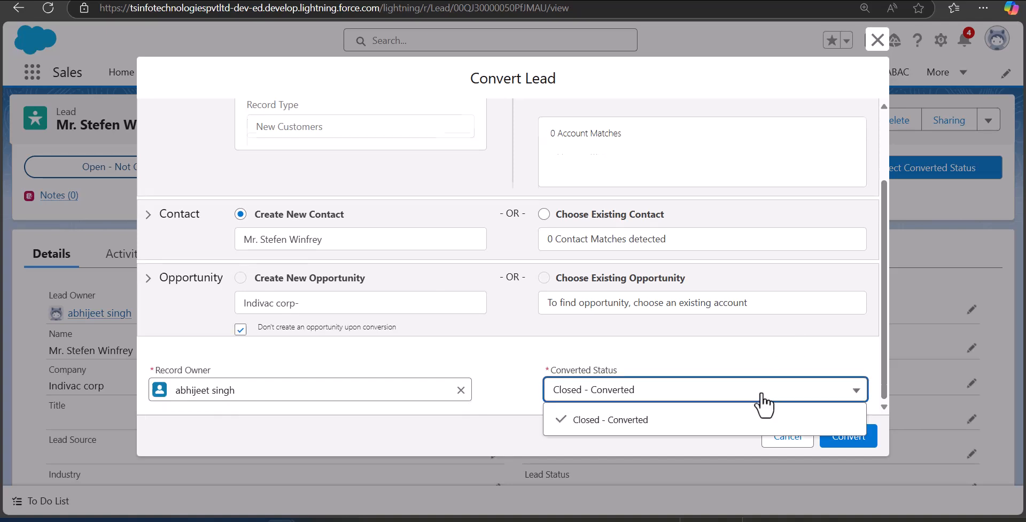
left_click(767, 395)
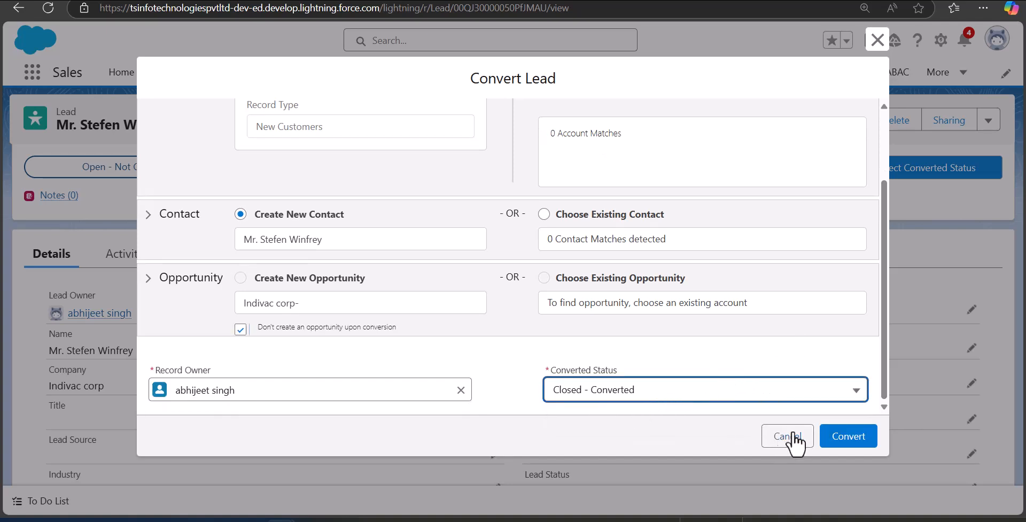
left_click(836, 448)
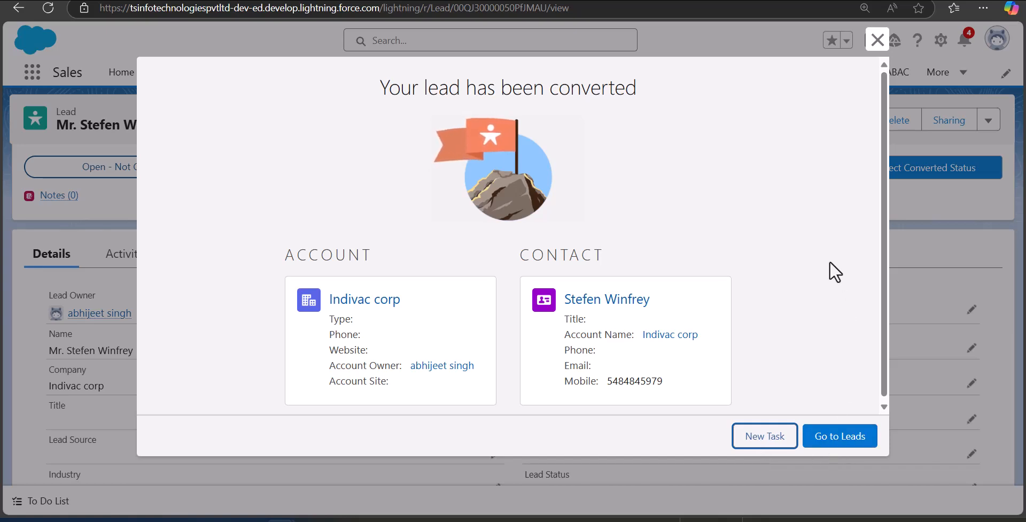
- Close the conversion confirmation and go to the Accounts list showing Indivac corp first
left_click(877, 40)
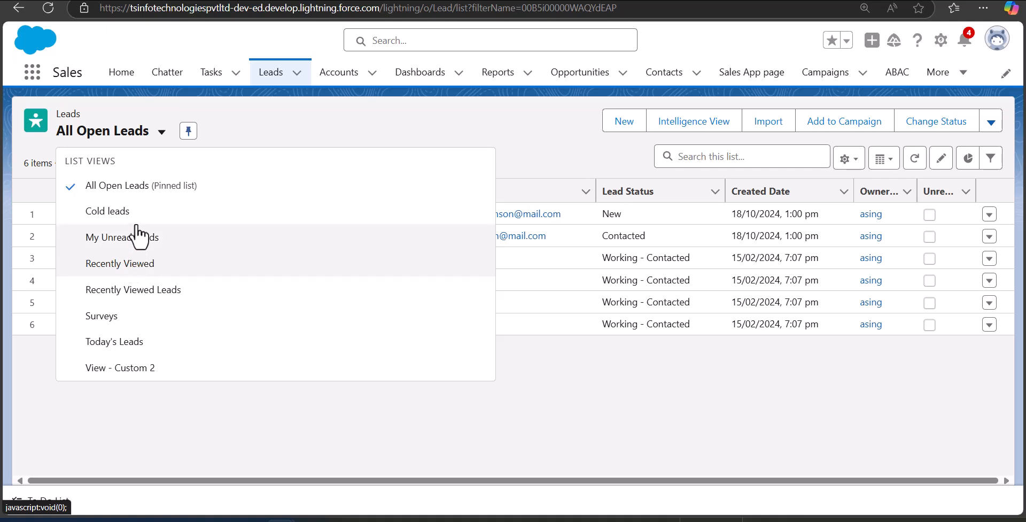
left_click(525, 411)
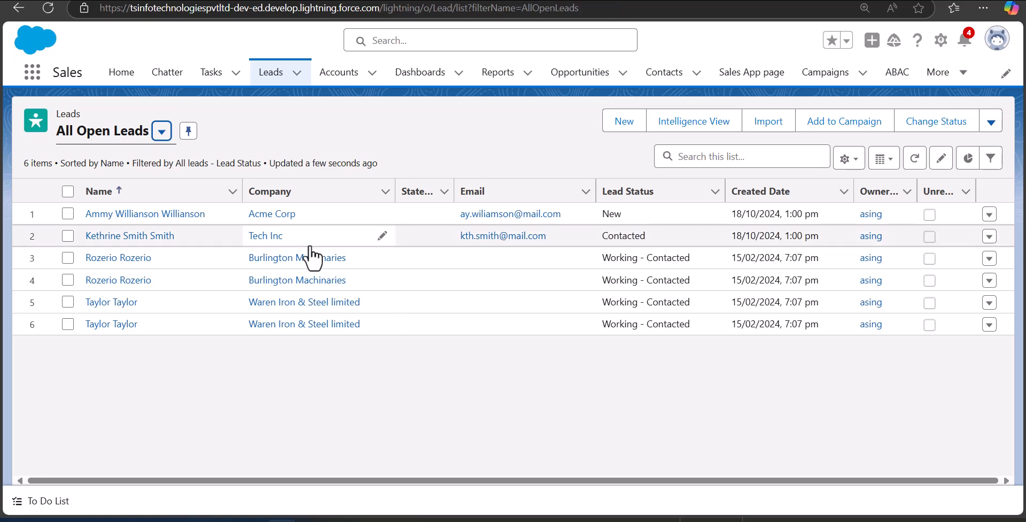
left_click(341, 73)
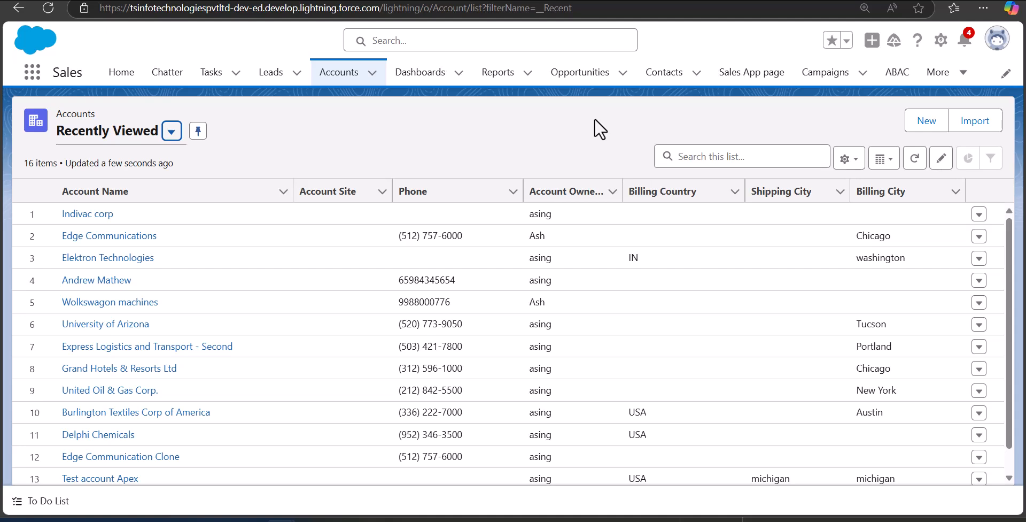
- Check the Contacts list for the new contact, then switch to Salesforce Classic
left_click(662, 86)
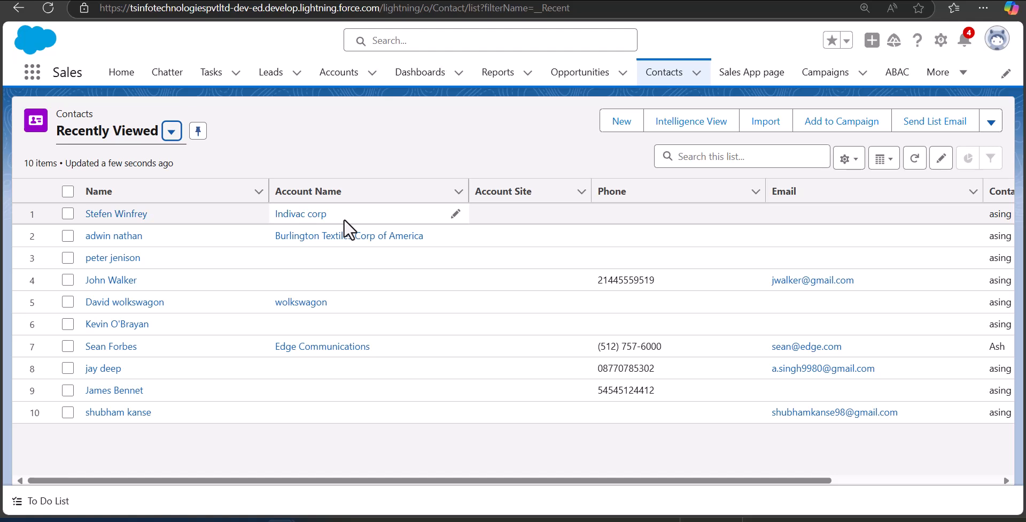
left_click(995, 42)
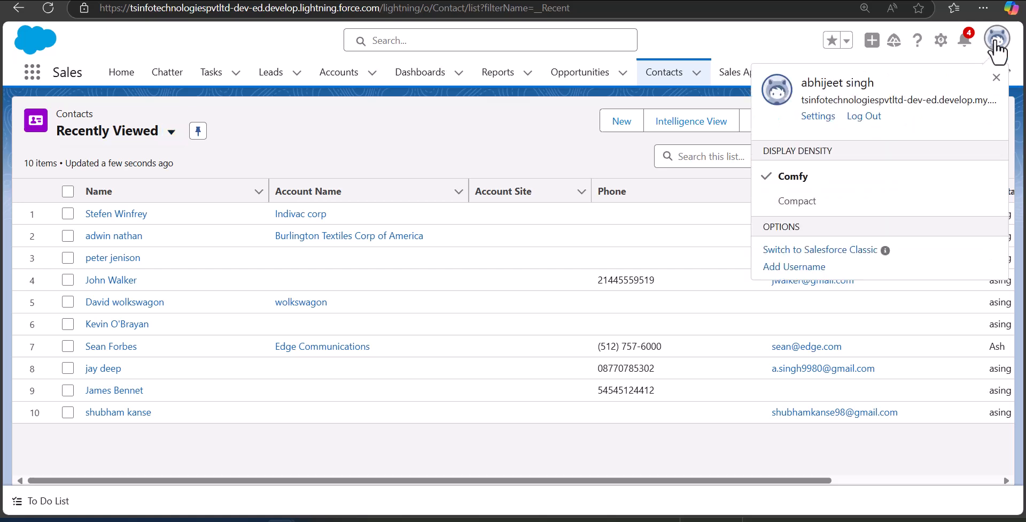
left_click(822, 253)
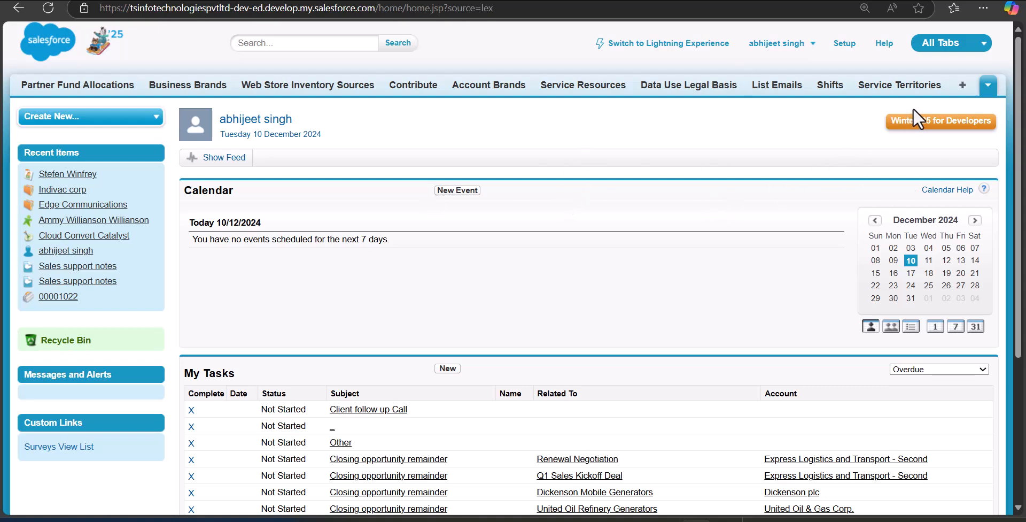
- In Classic, create and save a new york machineries lead via All Tabs > Leads, then start converting it
left_click(962, 87)
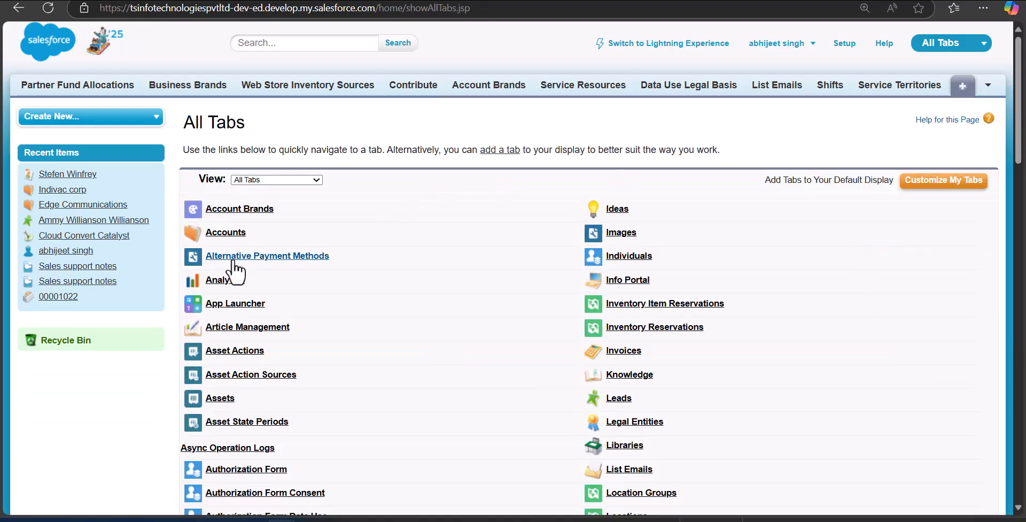
left_click(615, 398)
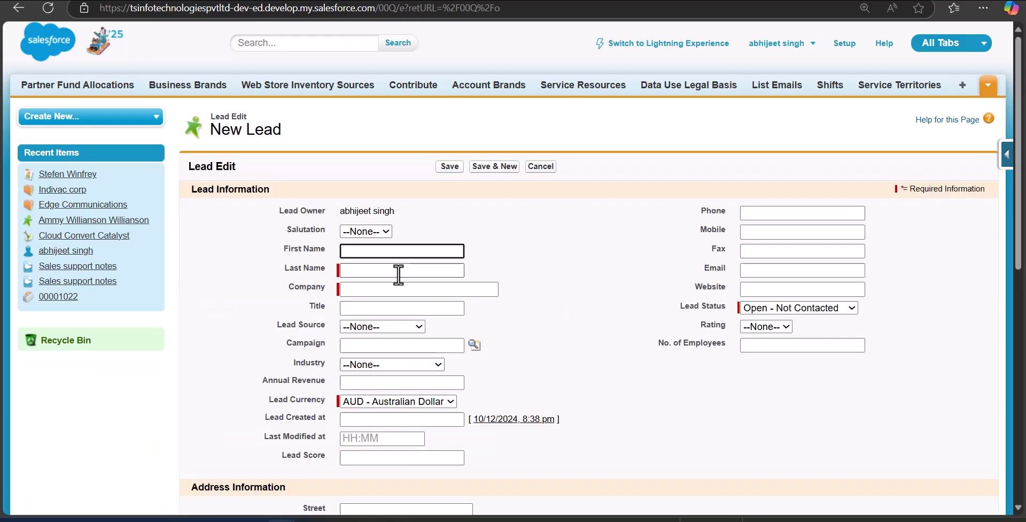
left_click(398, 270)
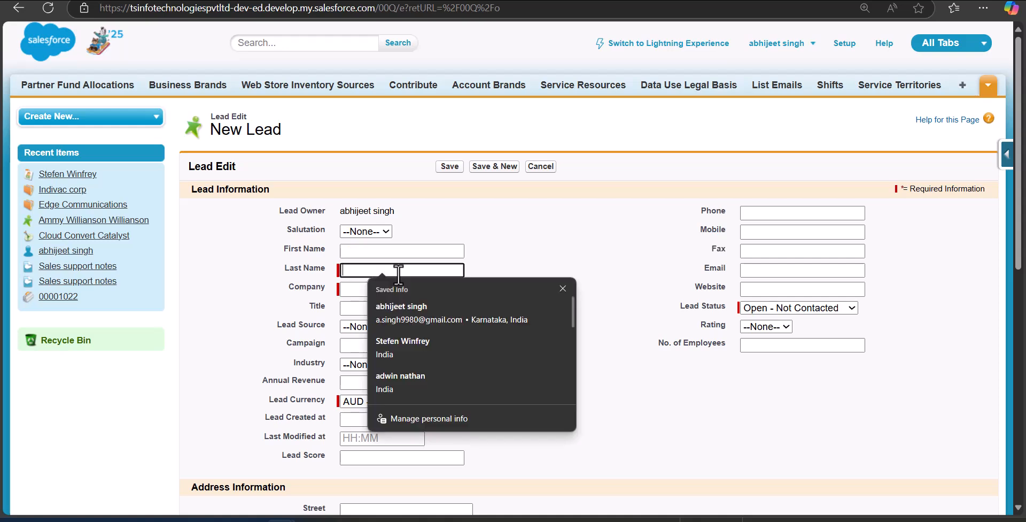
left_click(246, 304)
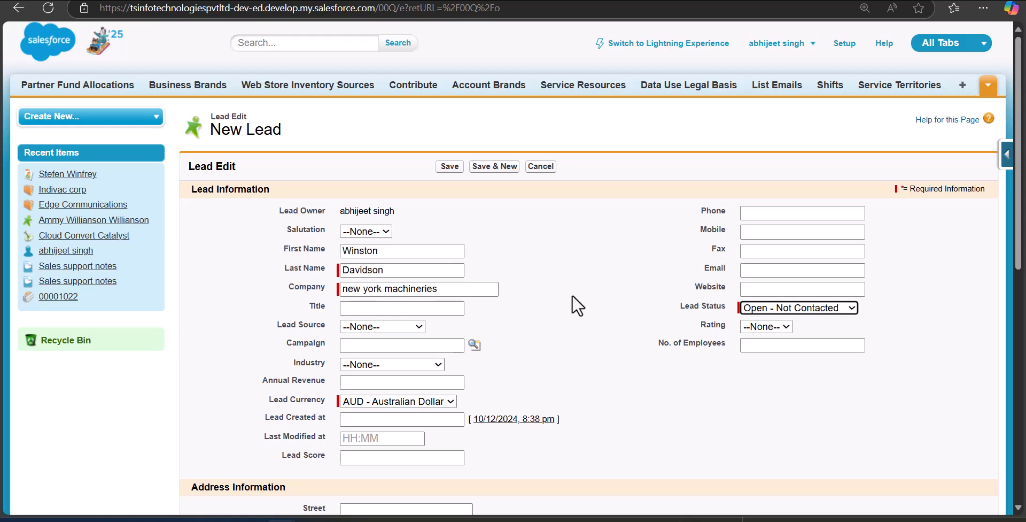
left_click(449, 170)
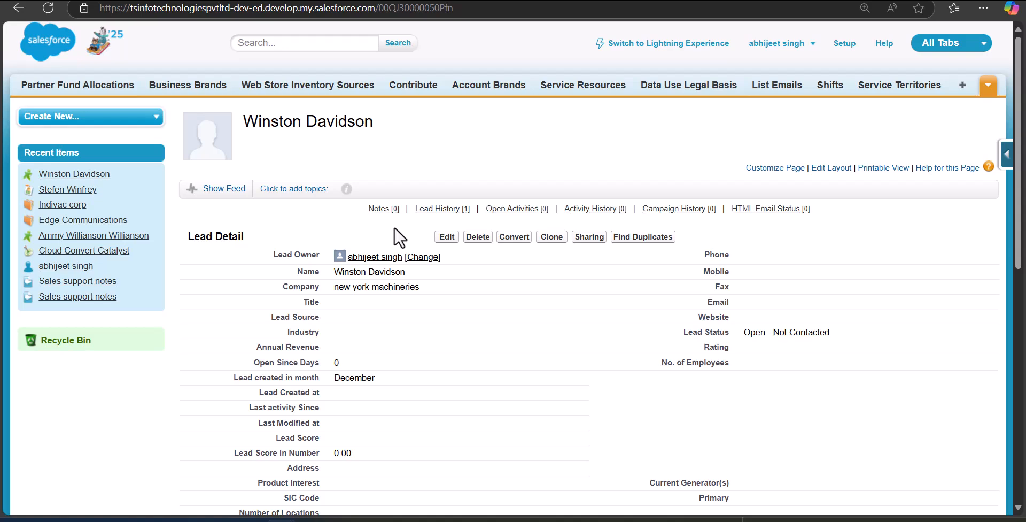
left_click(510, 241)
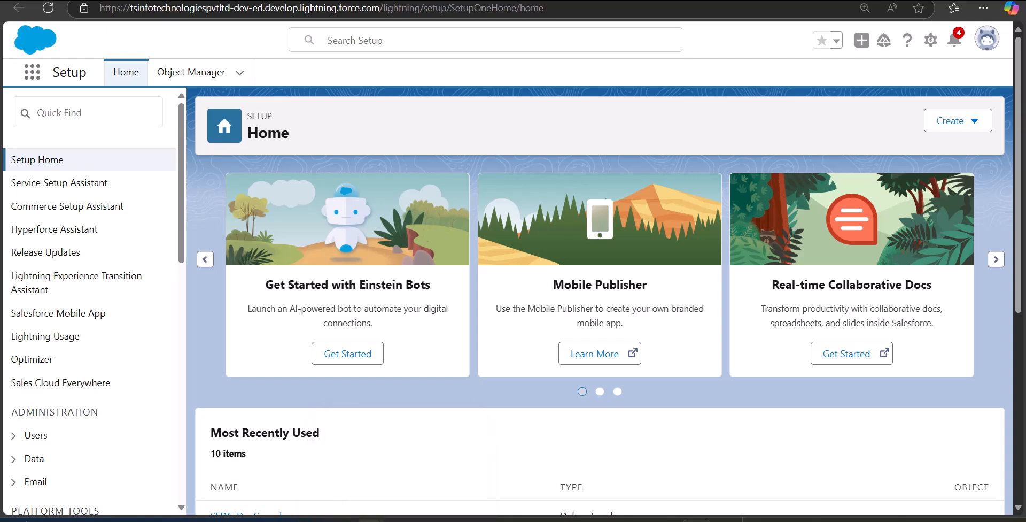
- Bring up Book3 in Excel, widen column A and clear the stray text in cell B2
mouse_move(469, 514)
mouse_move(649, 480)
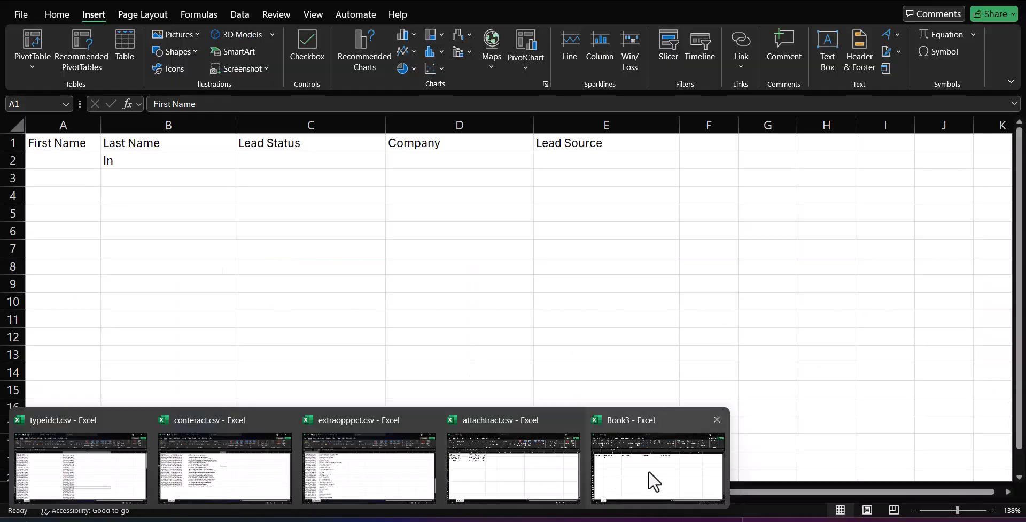
left_click(654, 481)
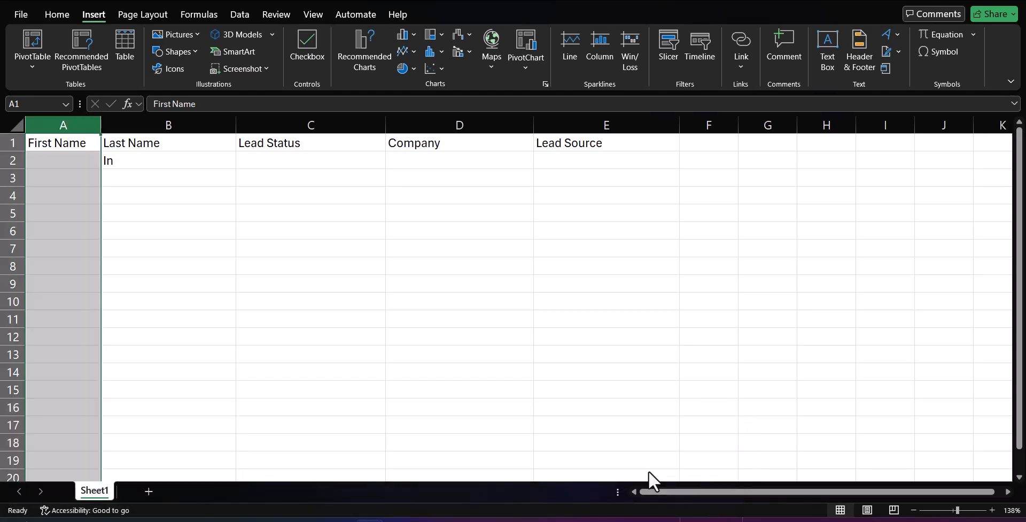
left_click_drag(103, 126, 116, 127)
double_click(150, 165)
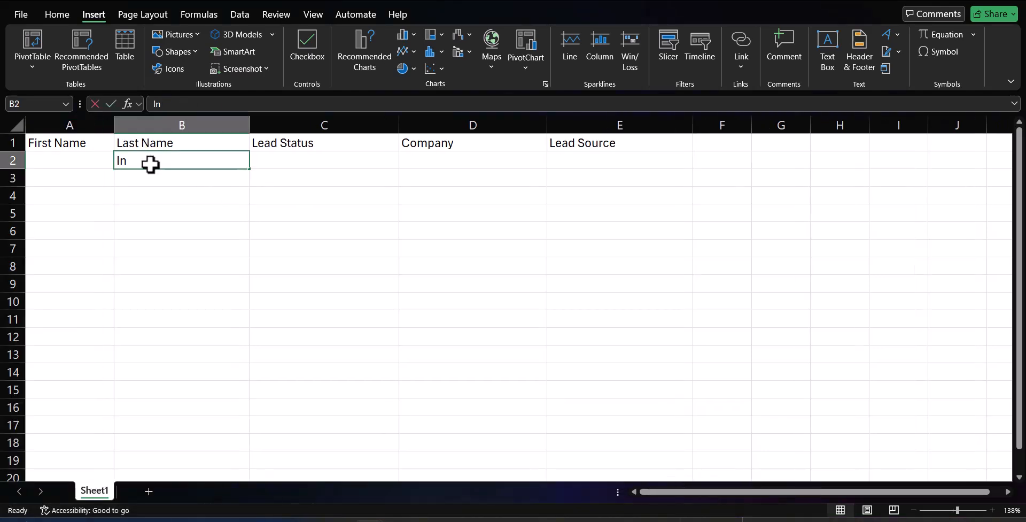
key("BackSpace")
key("BackSpace")
left_click(174, 193)
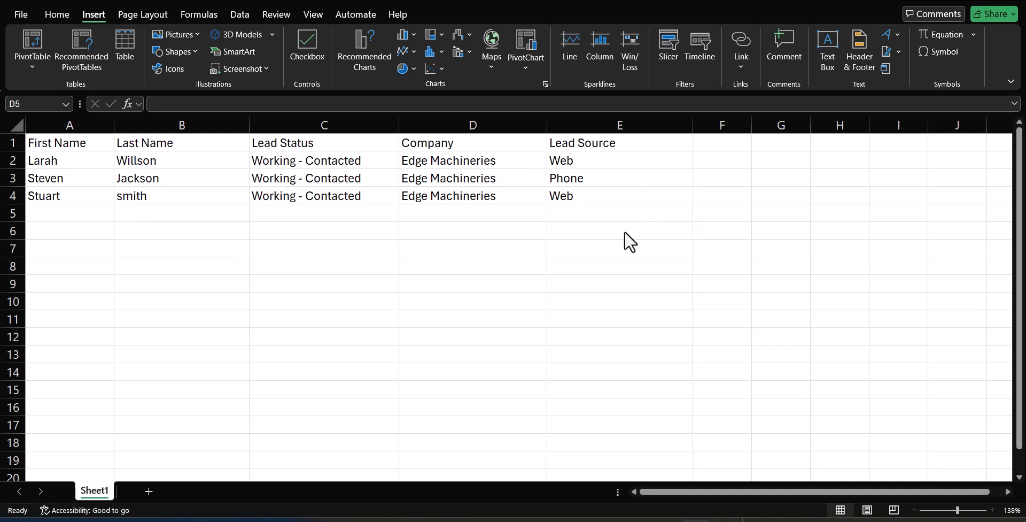
mouse_move(281, 520)
left_click(250, 488)
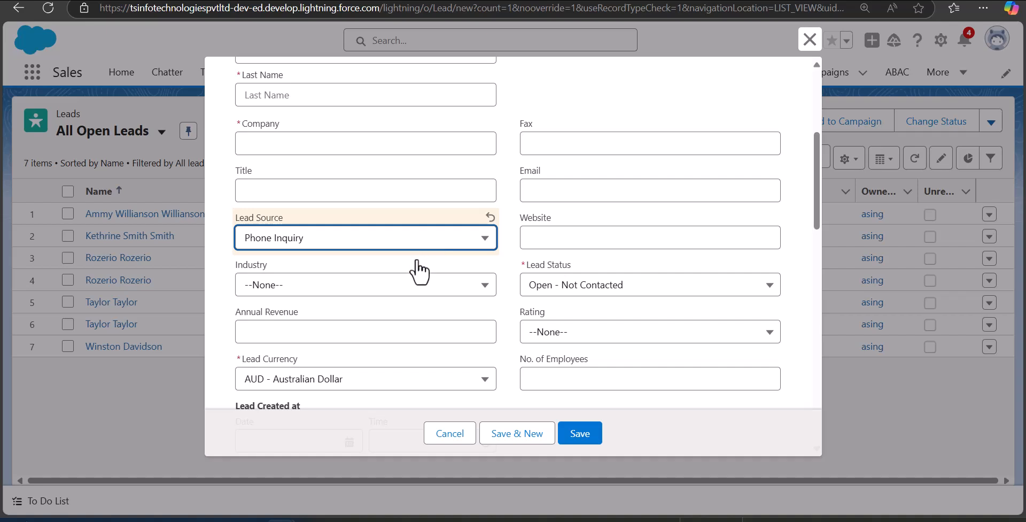
left_click(480, 242)
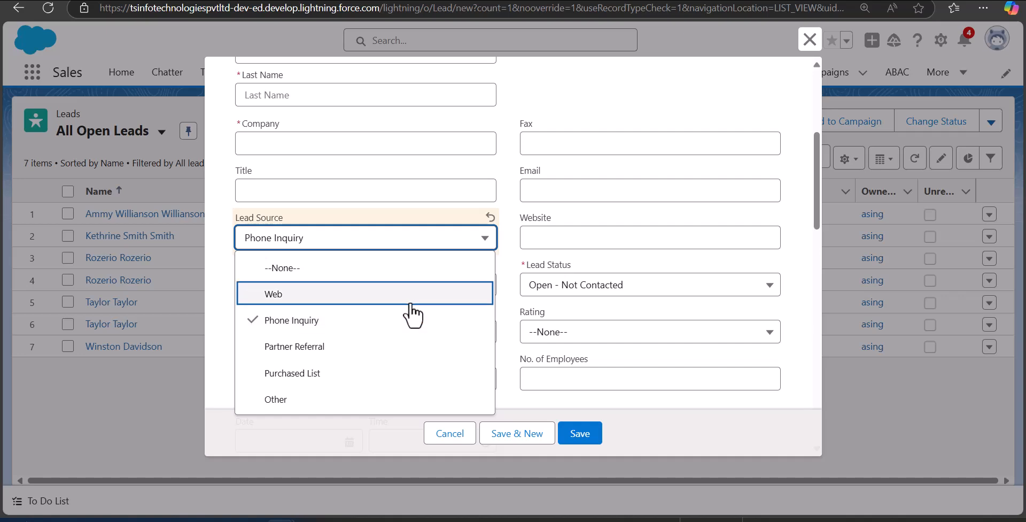
scroll(540, 310, "down", 1)
left_click(763, 235)
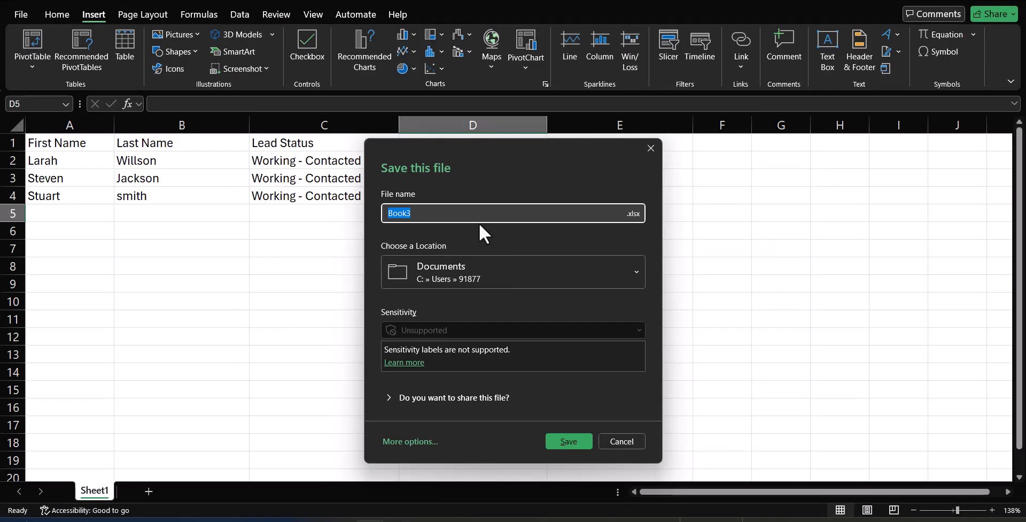
- Save the workbook as 'Create bulk leads' in Downloads with the chosen file type
left_click(469, 218)
key("BackSpace")
key("BackSpace")
key("BackSpace")
key("BackSpace")
key("BackSpace")
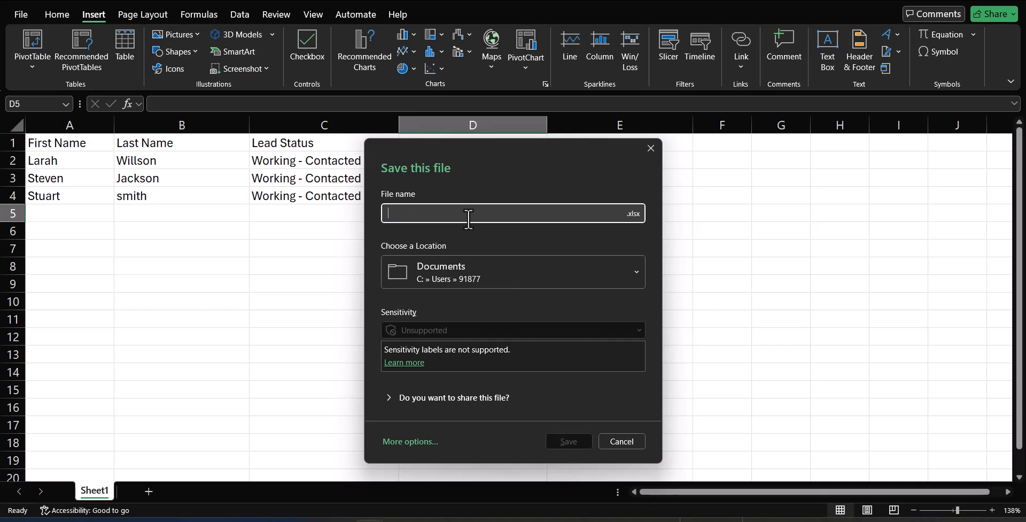
type("Create bulk leads")
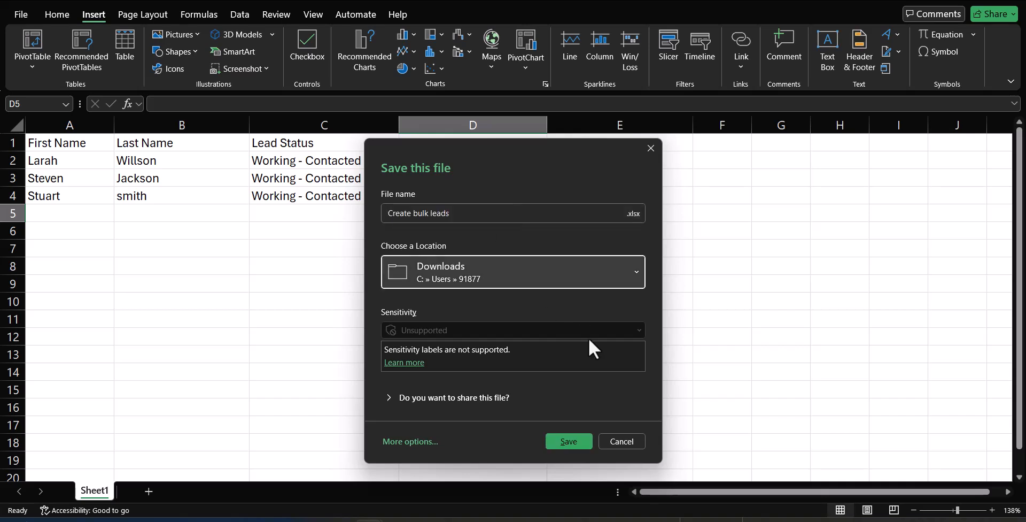
left_click(632, 214)
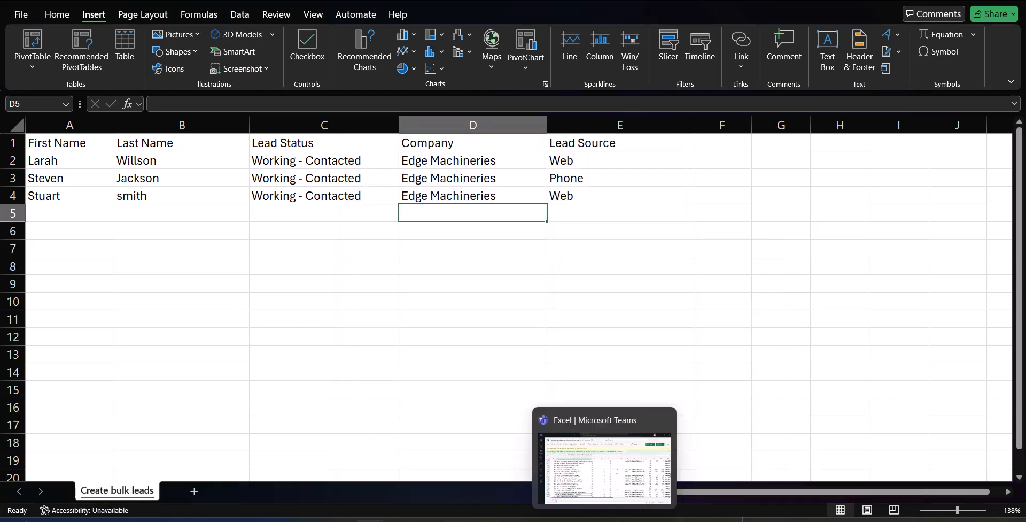
- Return to the Salesforce All Open Leads list
mouse_move(428, 521)
mouse_move(281, 521)
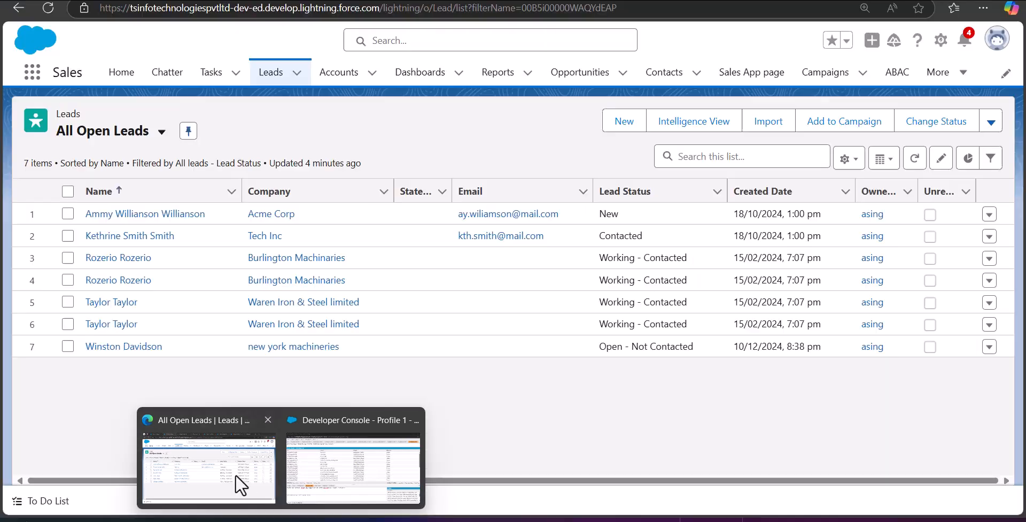
left_click(235, 473)
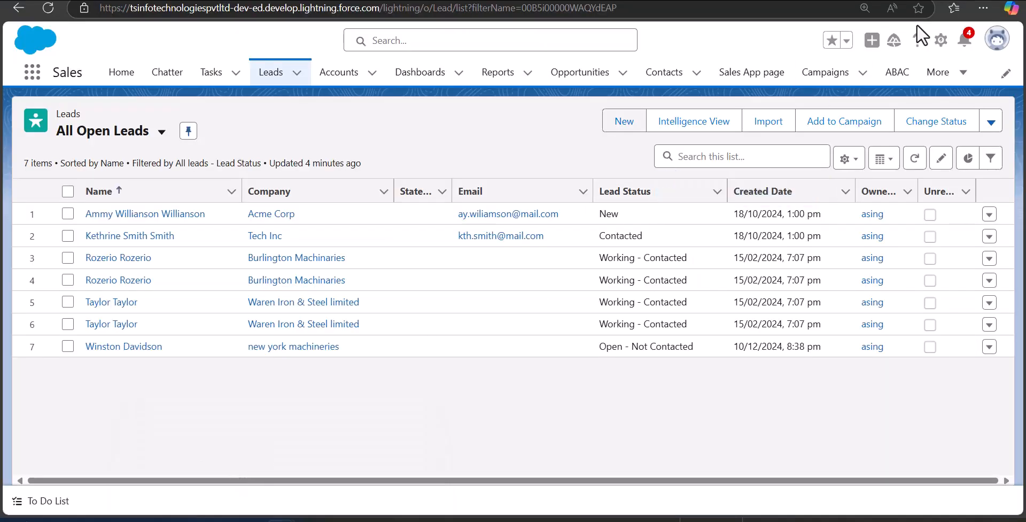
- Find 'Data import' in Setup Quick Find and launch the Data Import Wizard
left_click(941, 39)
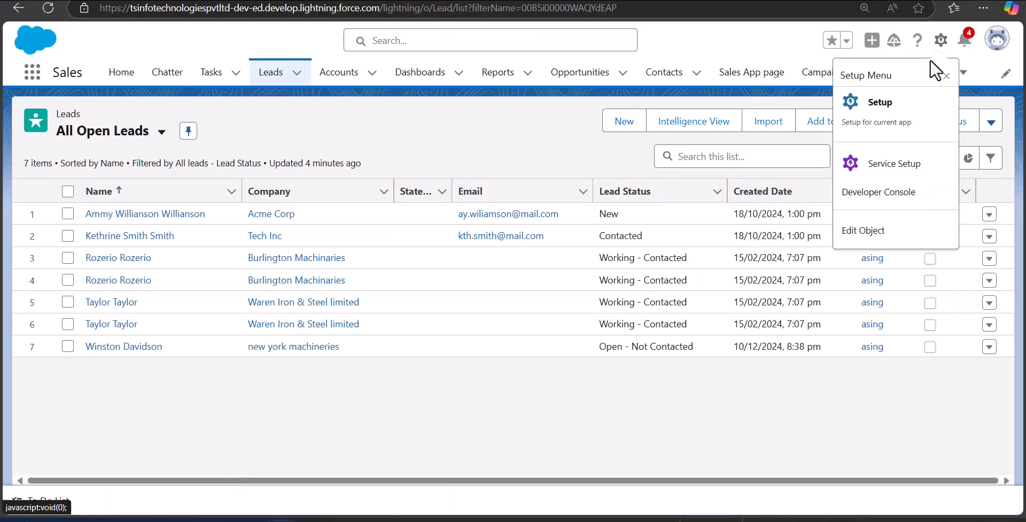
left_click(890, 107)
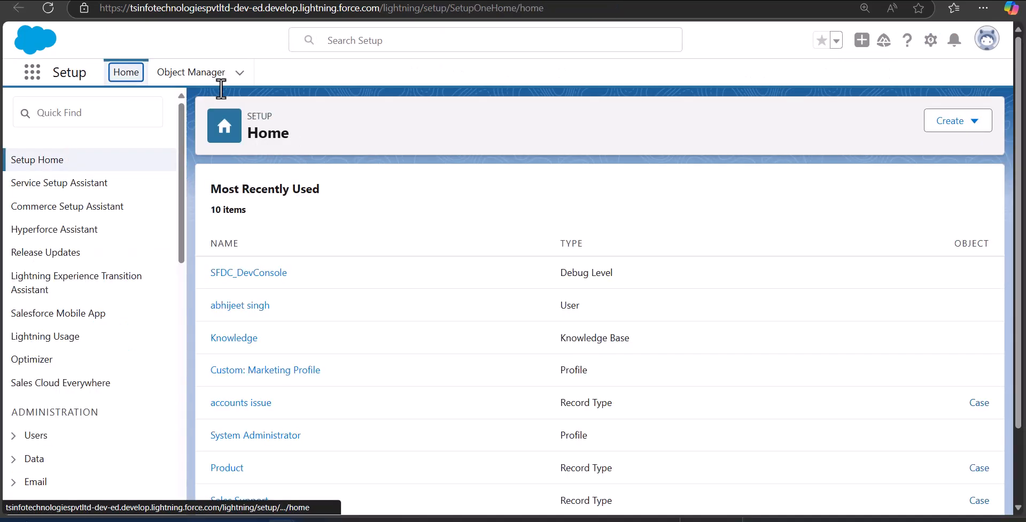
left_click(121, 113)
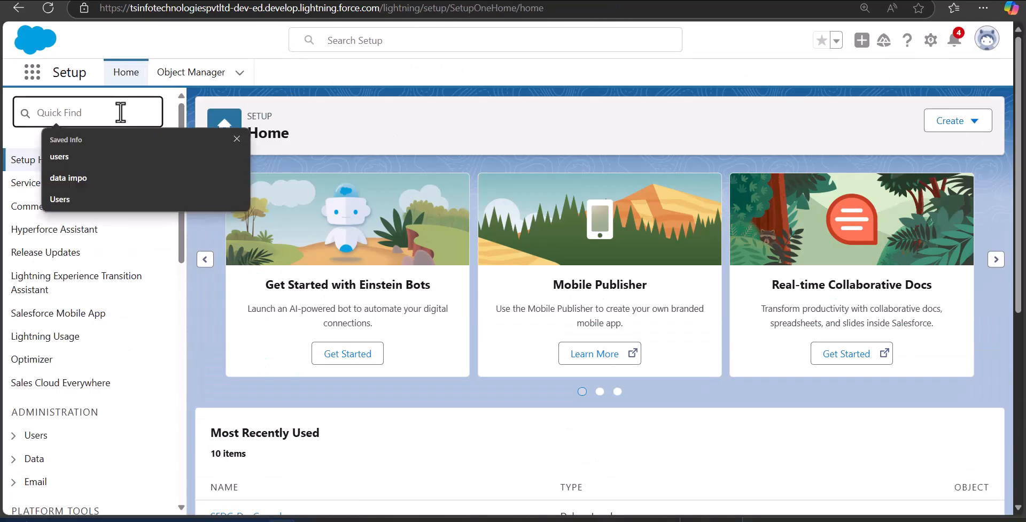
type("Data import")
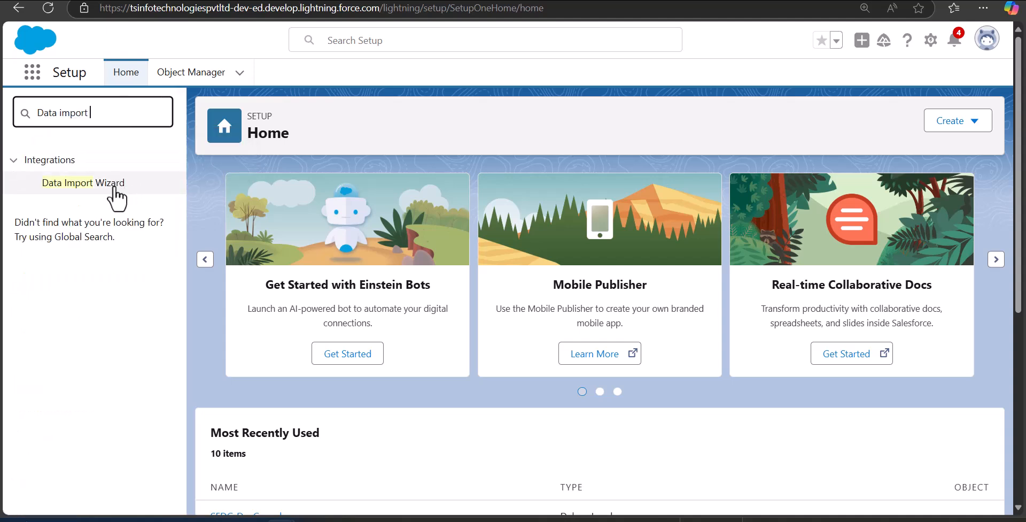
left_click(113, 187)
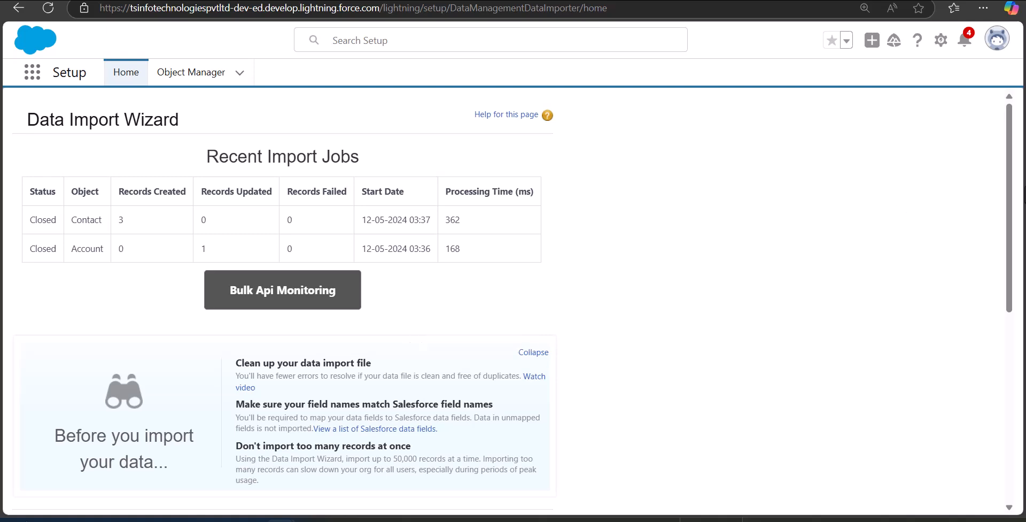
left_click_drag(1014, 198, 1014, 360)
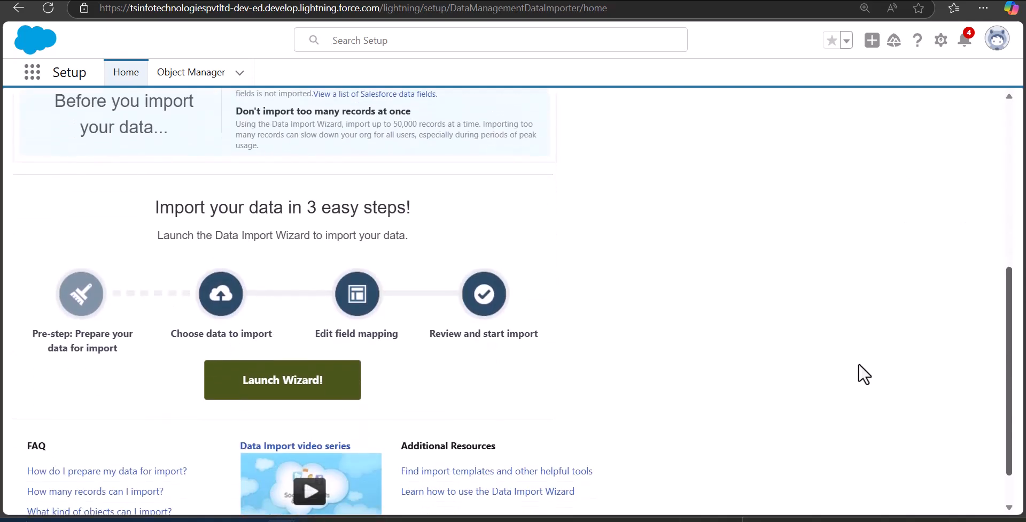
left_click(264, 377)
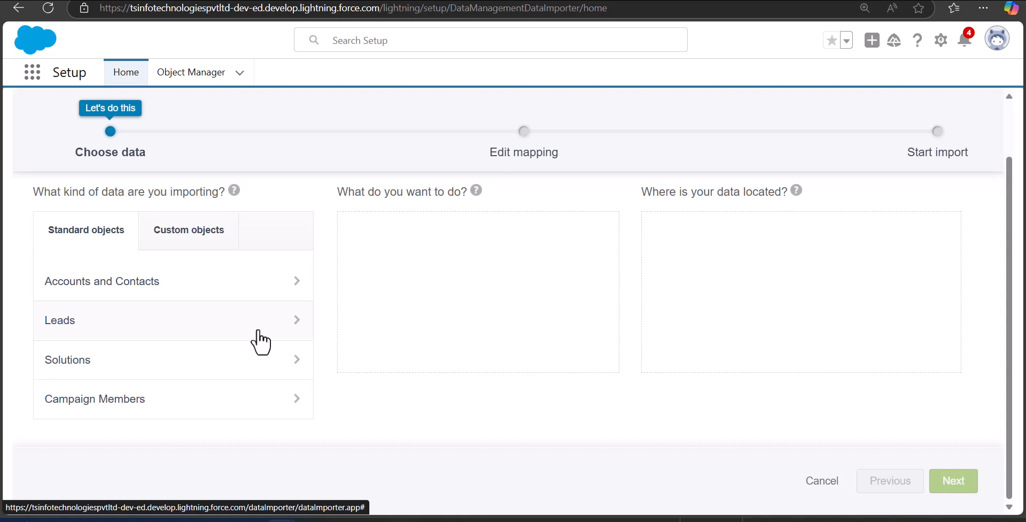
- Choose Leads, Add new records, and attach Create bulk leads.csv as the CSV source
left_click(261, 342)
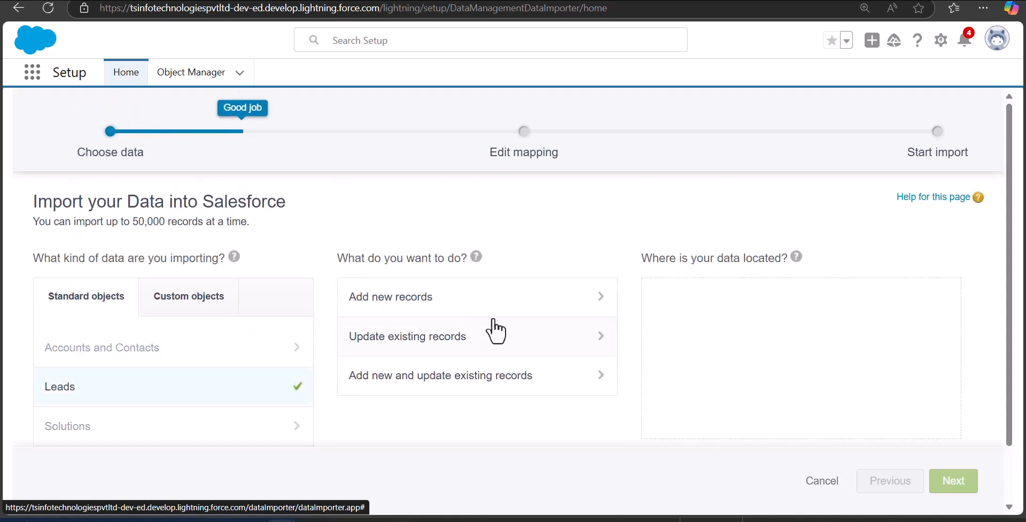
left_click(486, 305)
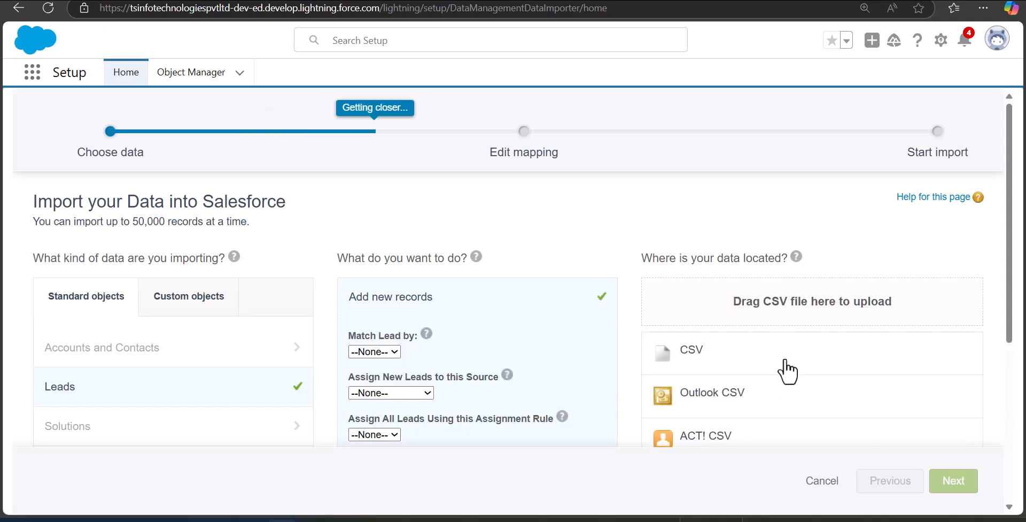
left_click(748, 349)
left_click(705, 394)
left_click(146, 96)
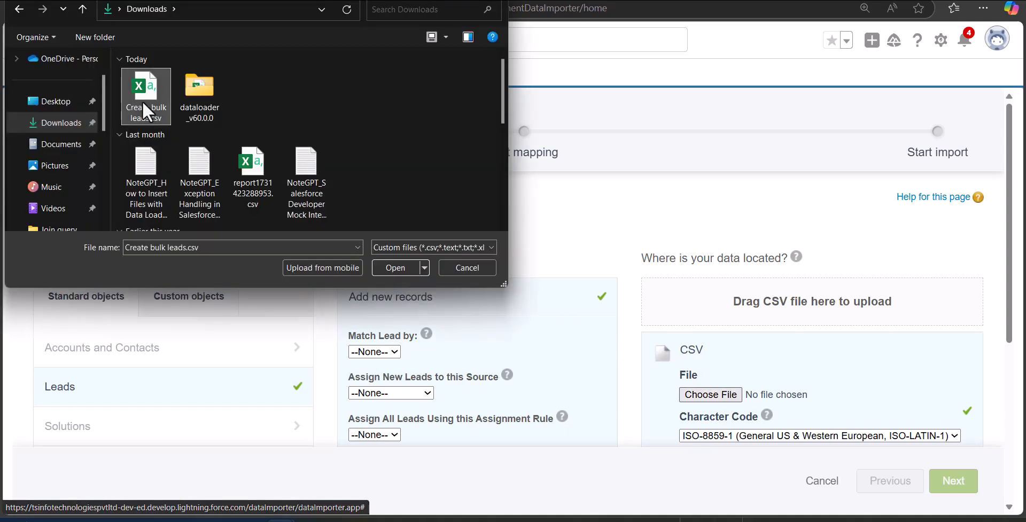
left_click(396, 267)
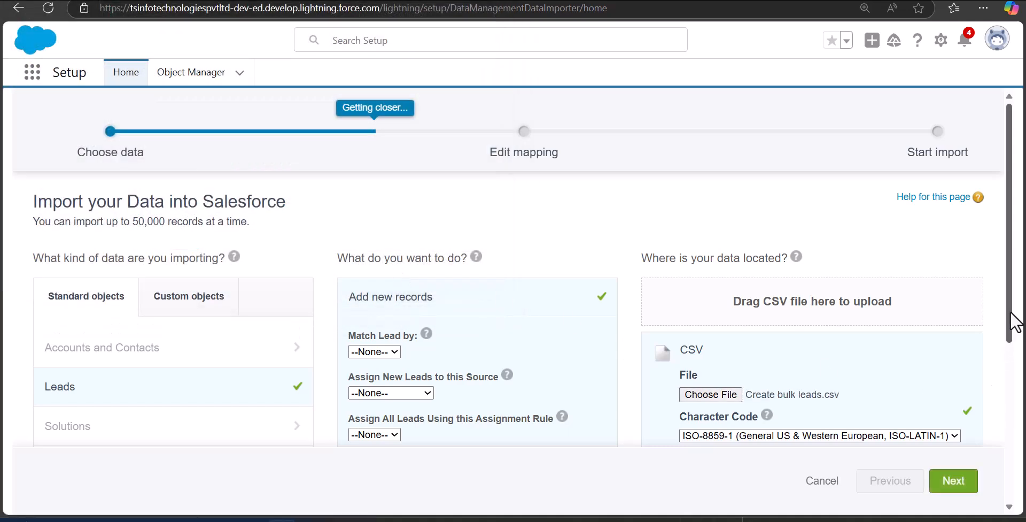
scroll(1016, 323, "down", 3)
- Accept the five auto-mapped lead fields, review the import, and start it
left_click(953, 481)
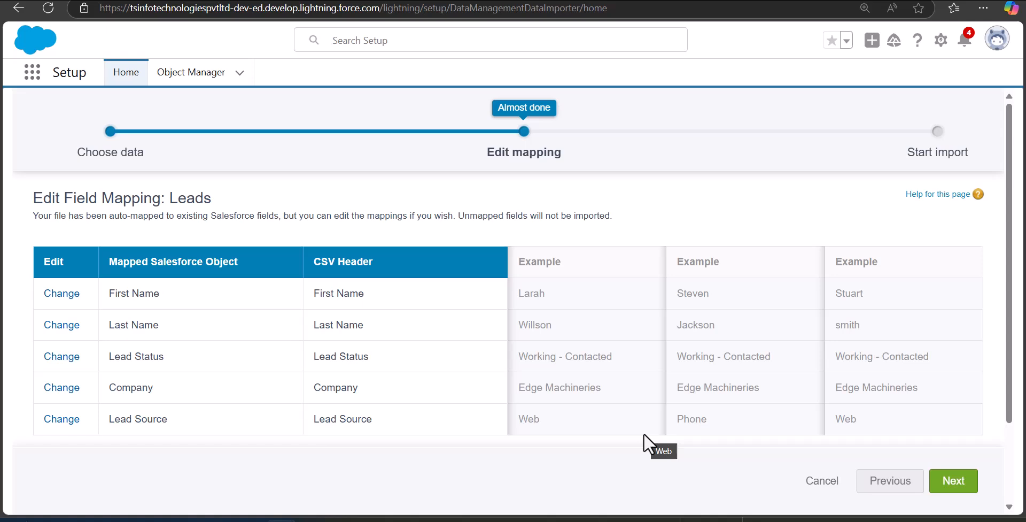
left_click(937, 481)
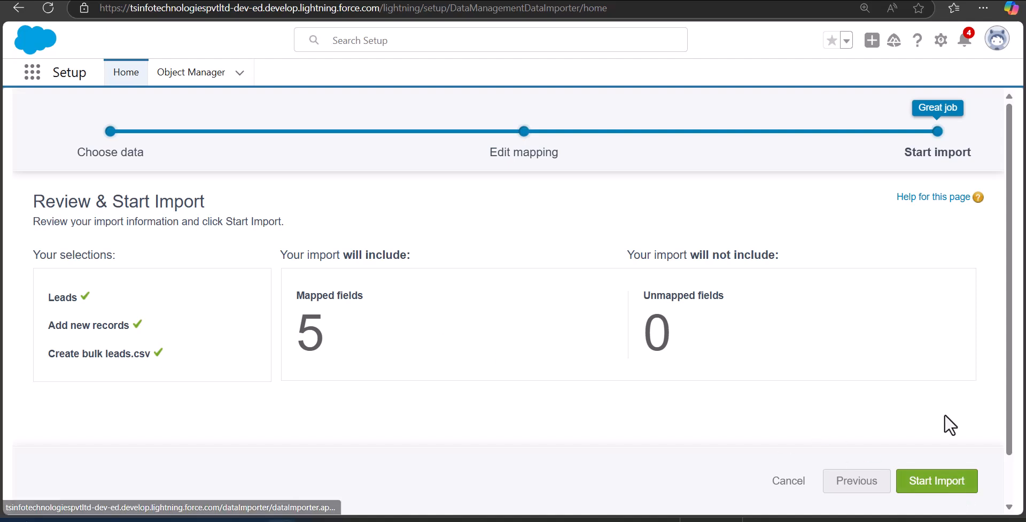
left_click(951, 483)
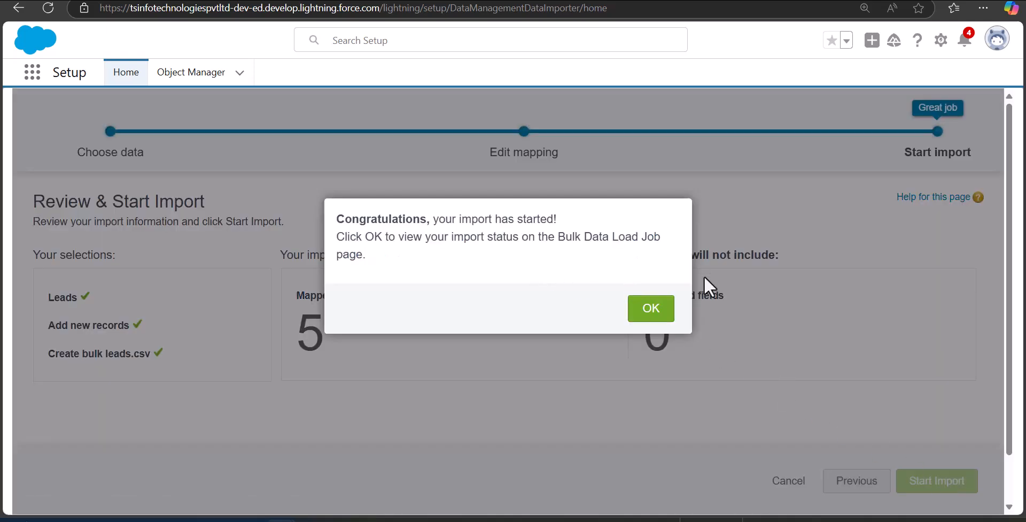
- Open the bulk load job and check its batch: 3 leads processed, 0 failed
left_click(649, 327)
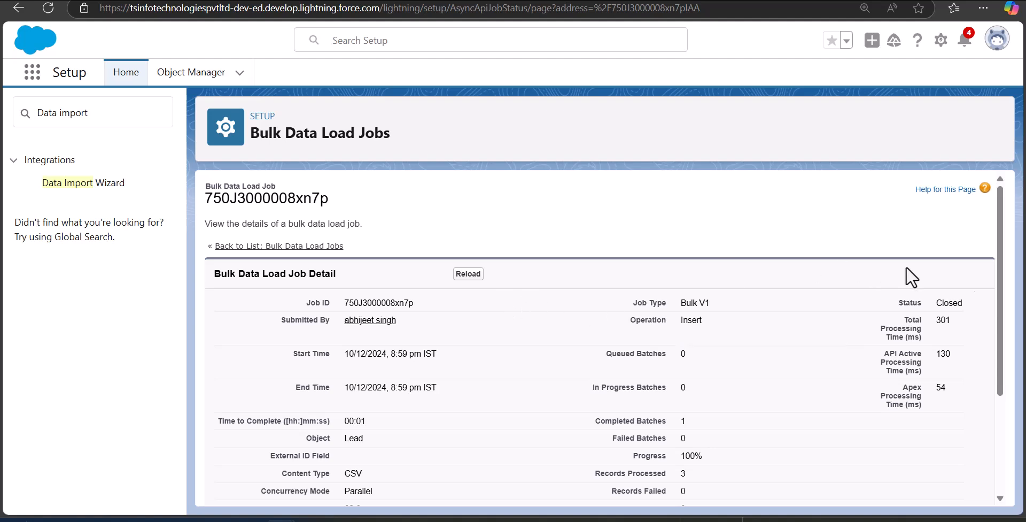
scroll(658, 407, "down", 3)
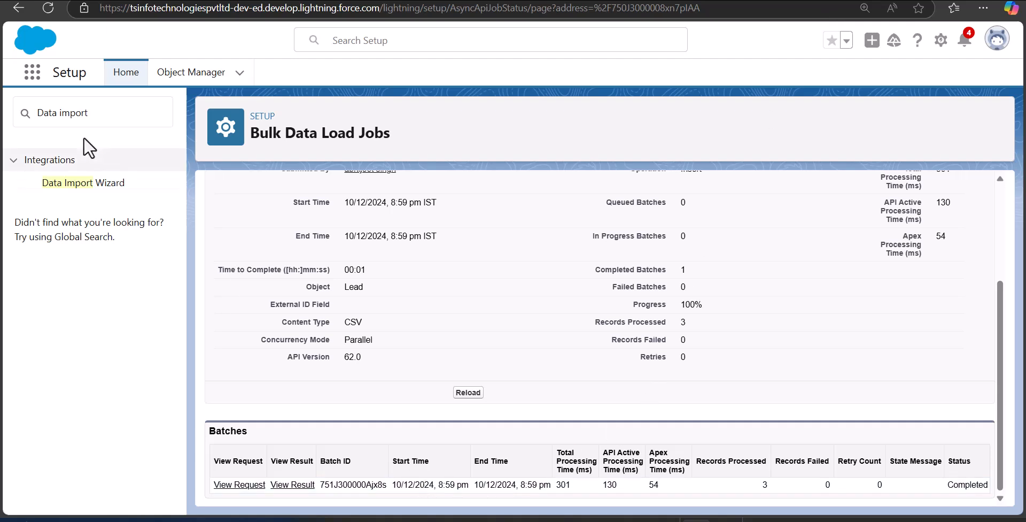
- Find Leads through the App Launcher search 'leads' and show the Today's Leads list view
left_click(32, 72)
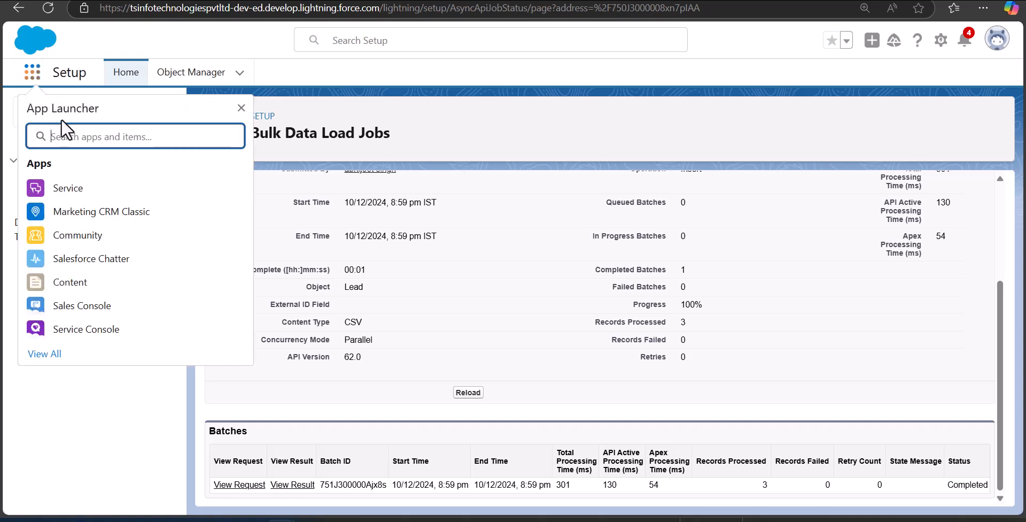
type("leads")
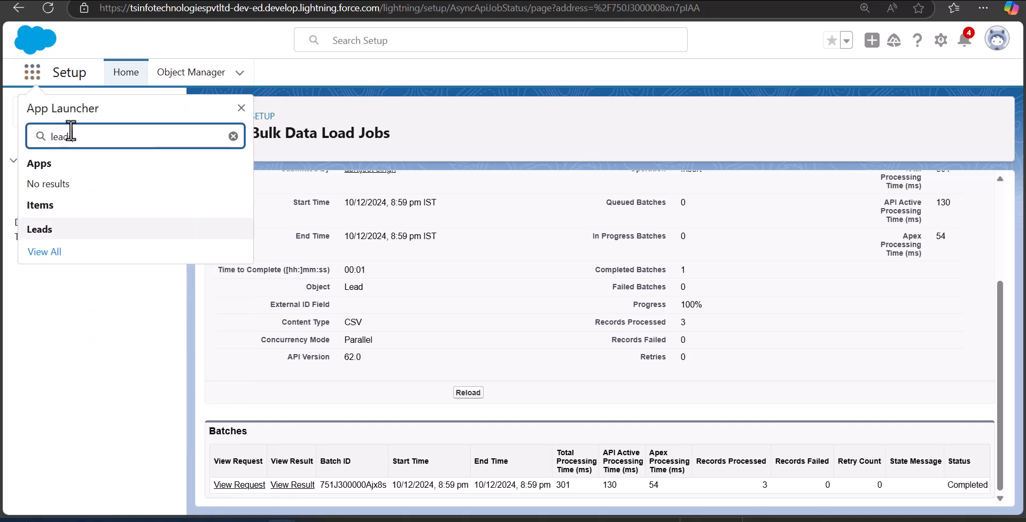
left_click(69, 234)
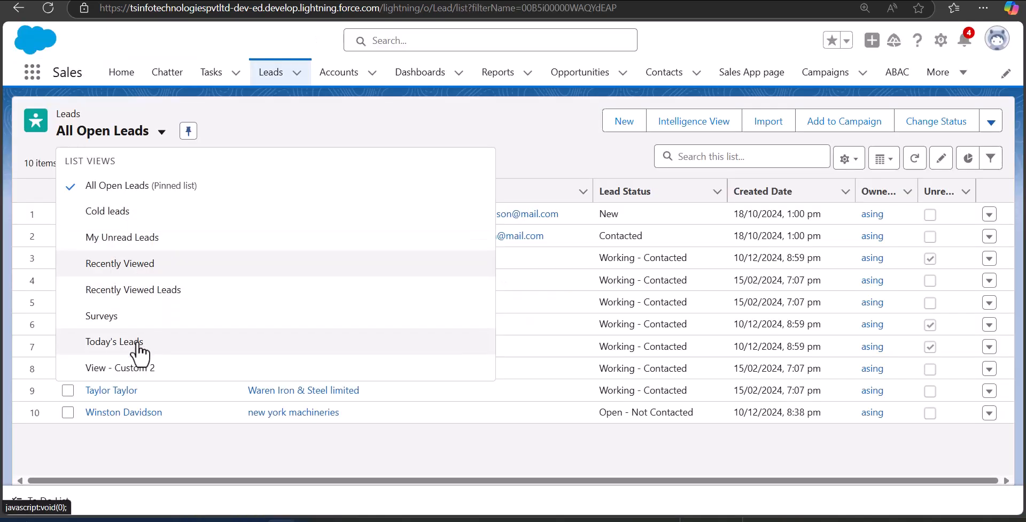
left_click(114, 341)
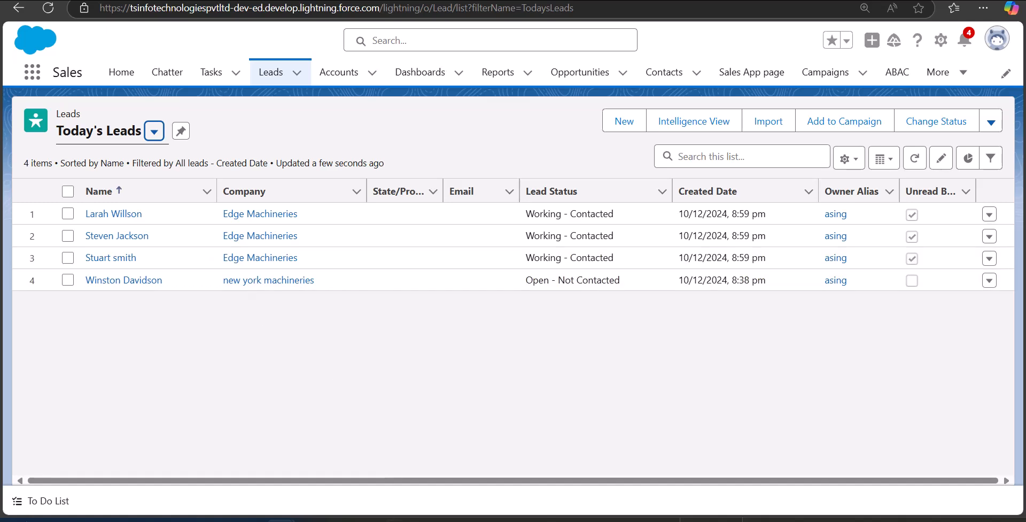
- Go briefly to the Create bulk leads.csv spreadsheet, then back to Salesforce's Today's Leads window
mouse_move(400, 517)
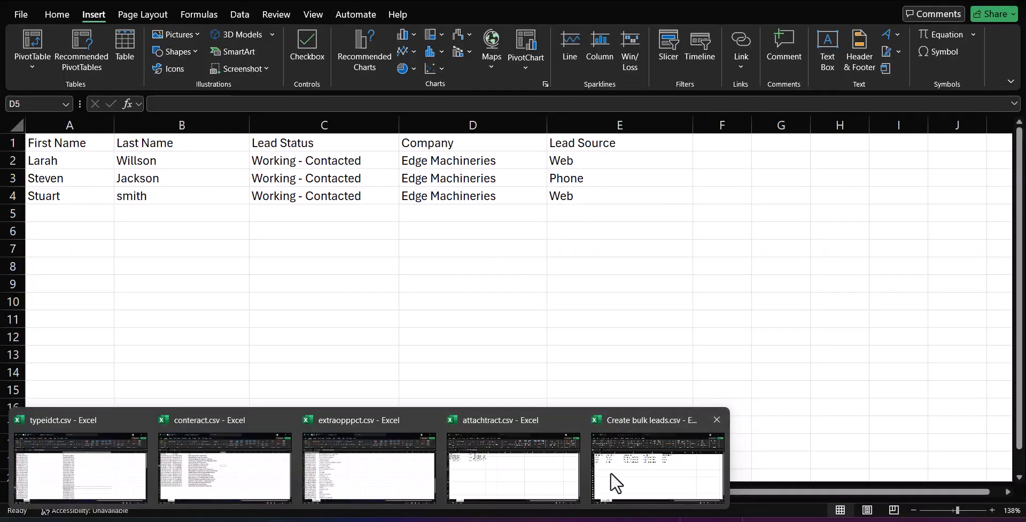
left_click(611, 472)
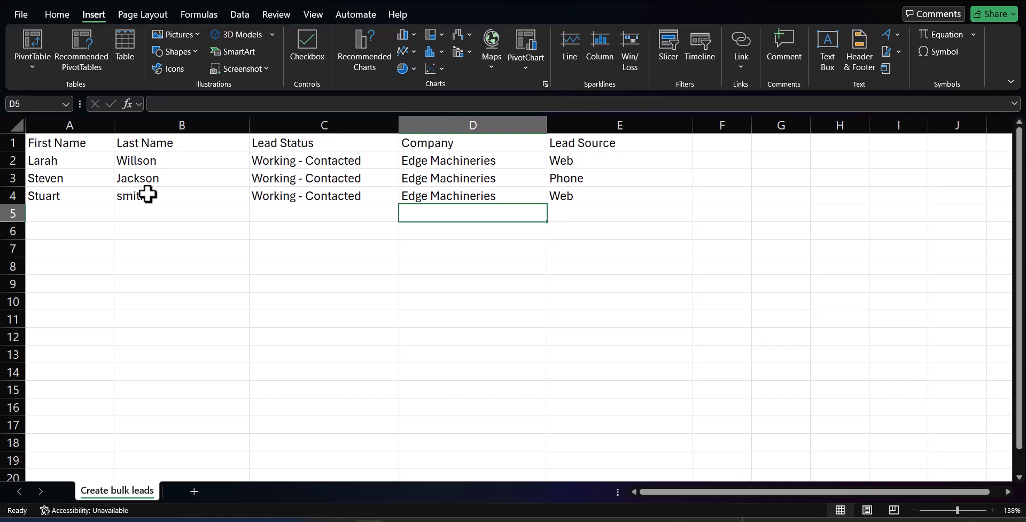
mouse_move(281, 520)
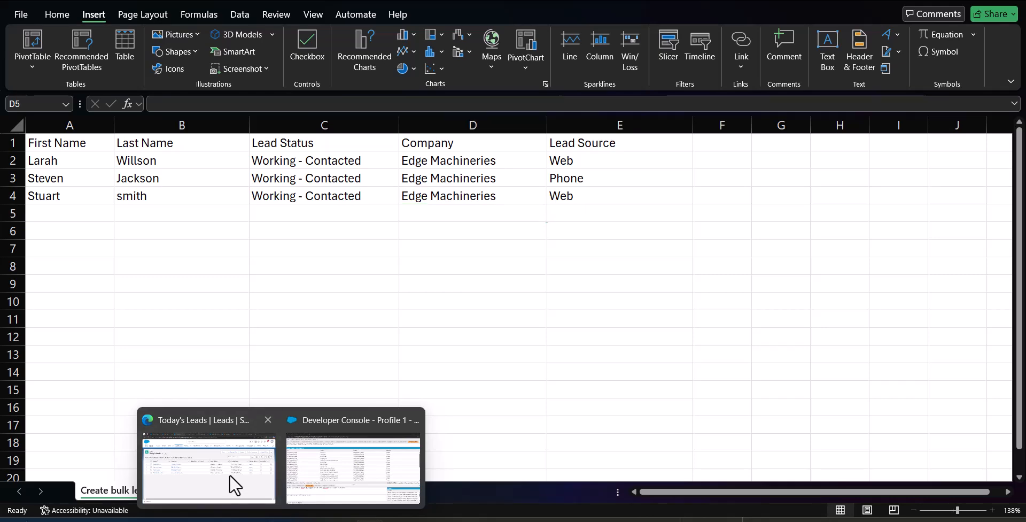
left_click(229, 474)
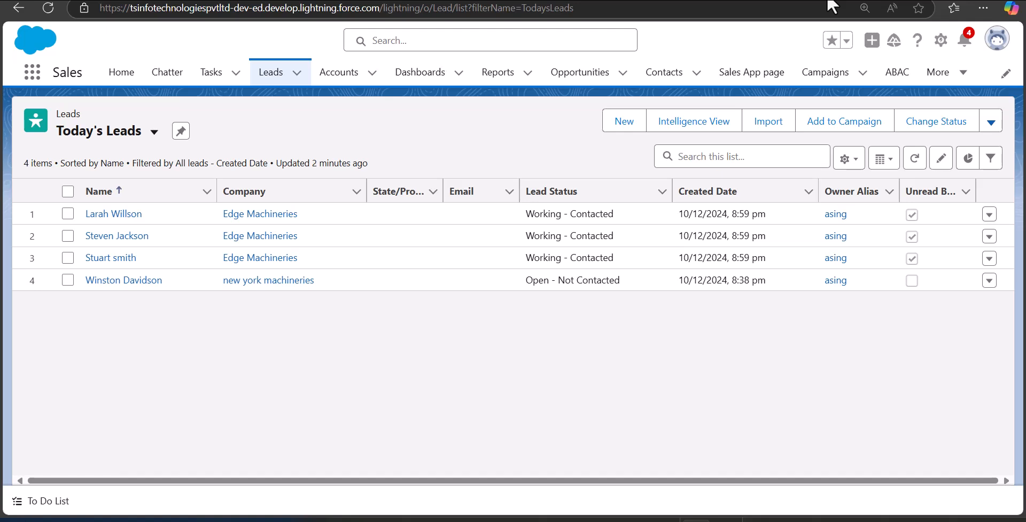
- Retype the first names in Create bulk leads.csv to Jonathan, Joe and Elisa, then bring up Data Loader
mouse_move(368, 520)
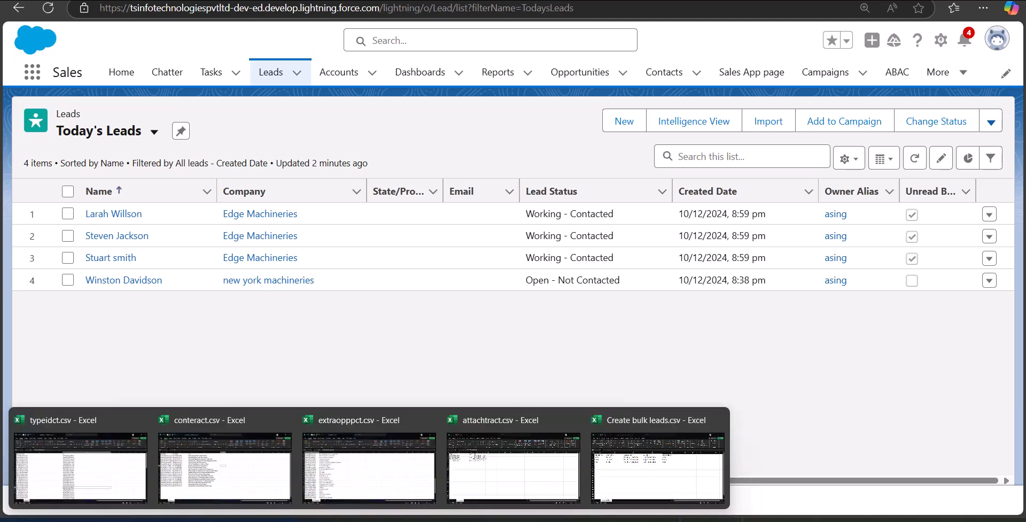
left_click(671, 463)
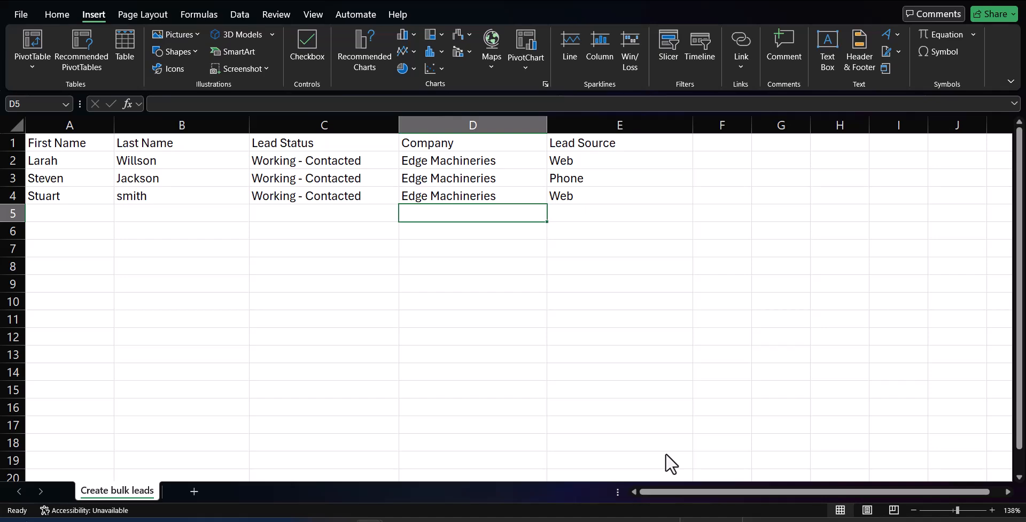
left_click(86, 166)
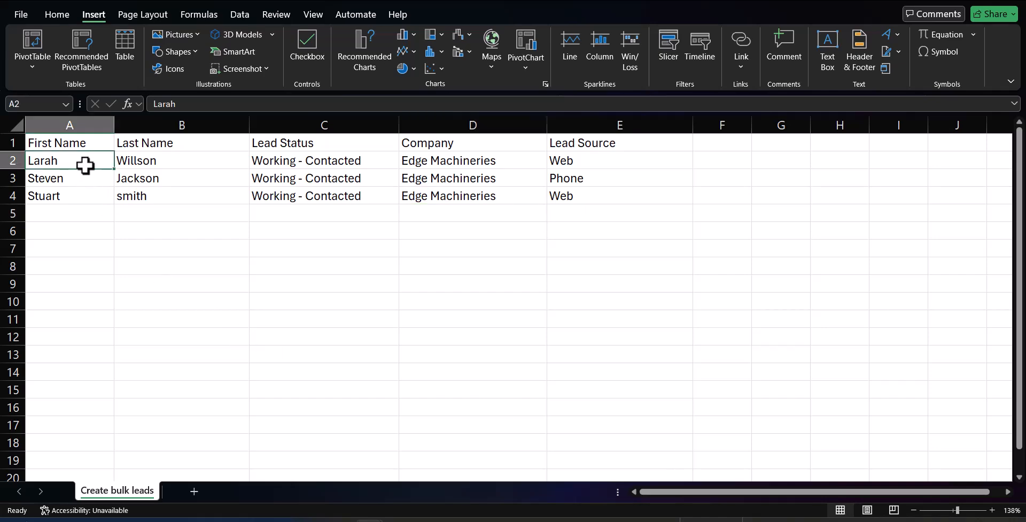
double_click(85, 166)
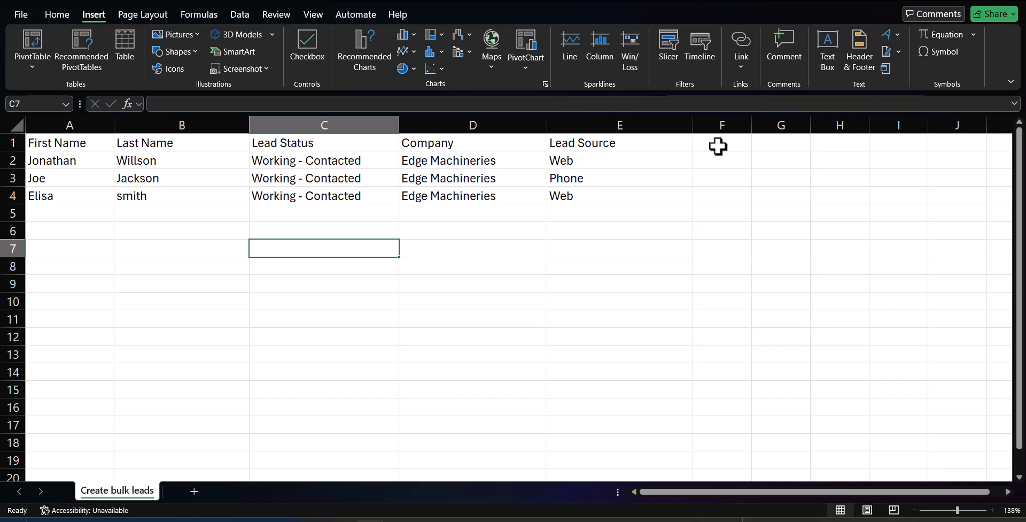
key("alt+Tab")
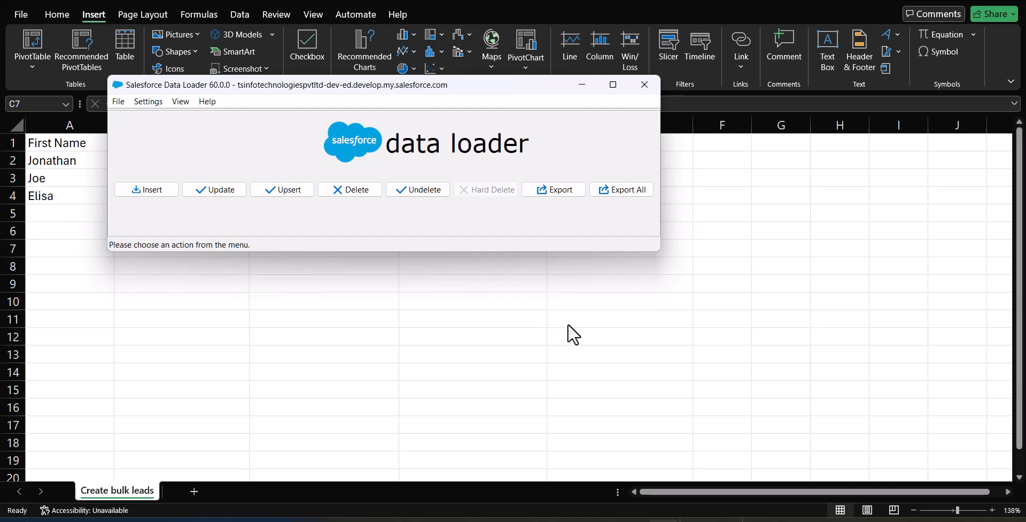
- Start a Data Loader insert and select the Lead object from all Salesforce objects
left_click_drag(473, 90, 547, 113)
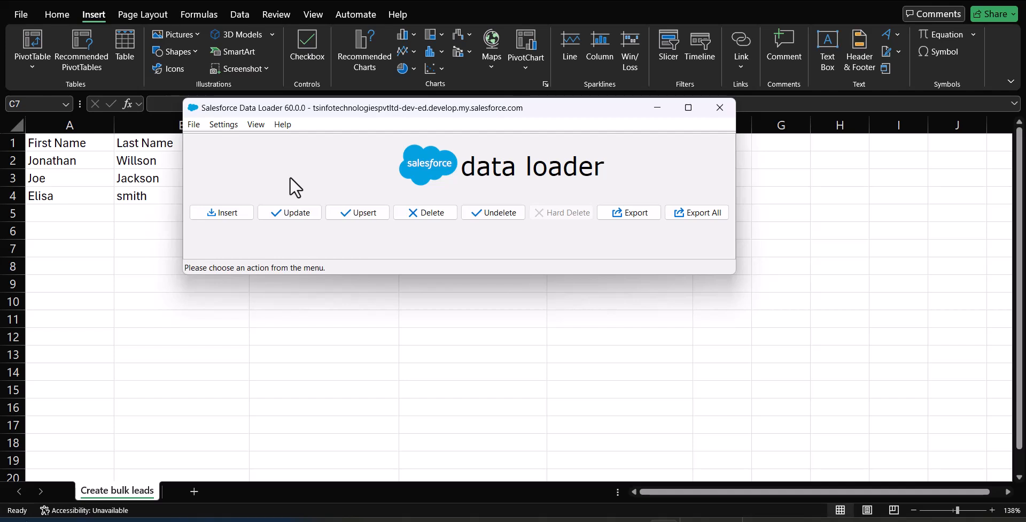
left_click(223, 212)
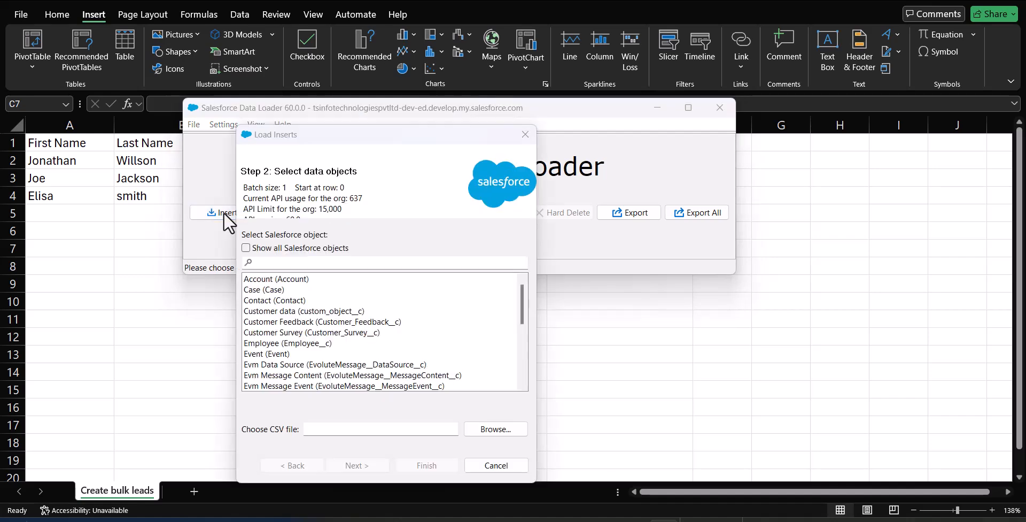
left_click(246, 248)
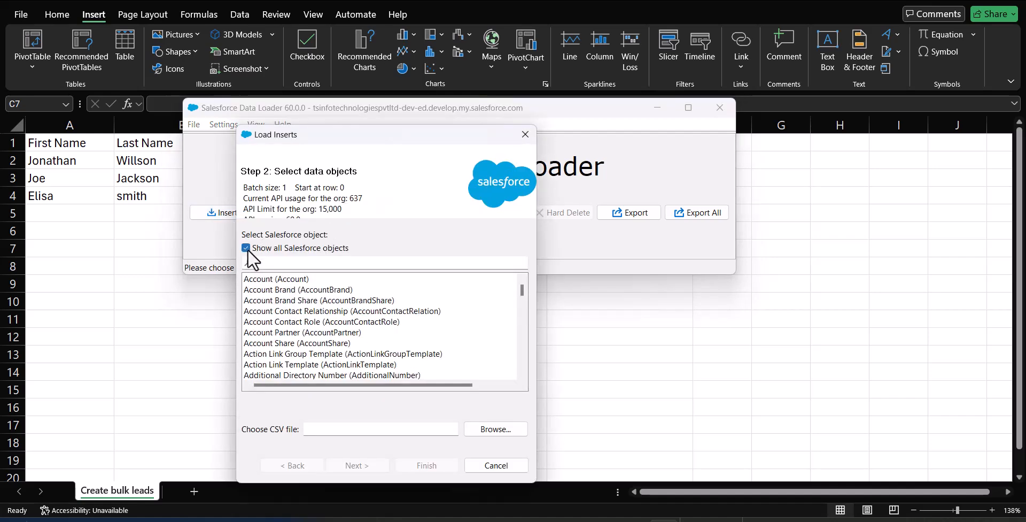
left_click(290, 264)
type("leads")
key("BackSpace")
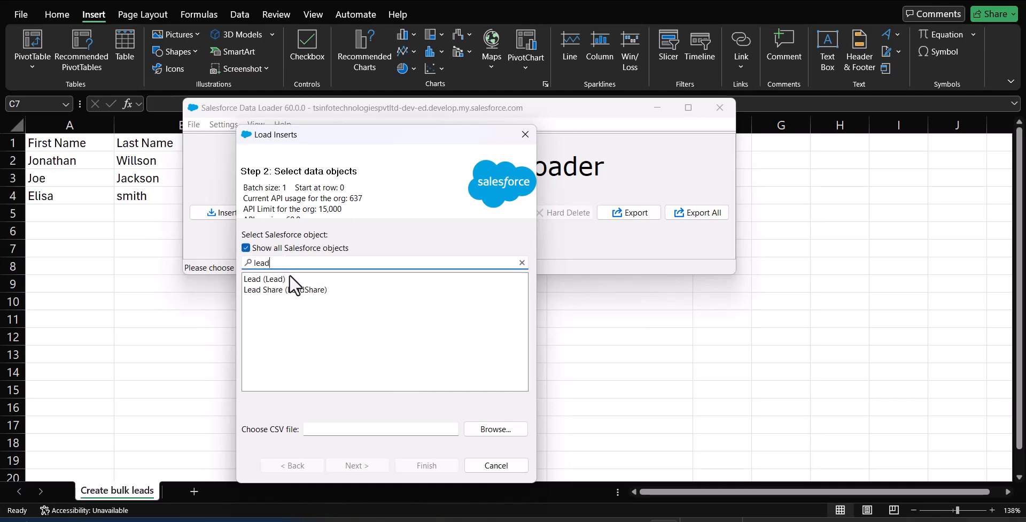
left_click(289, 280)
- Choose the Create bulk leads CSV as the source and advance to the mapping step
left_click(492, 430)
left_click(621, 439)
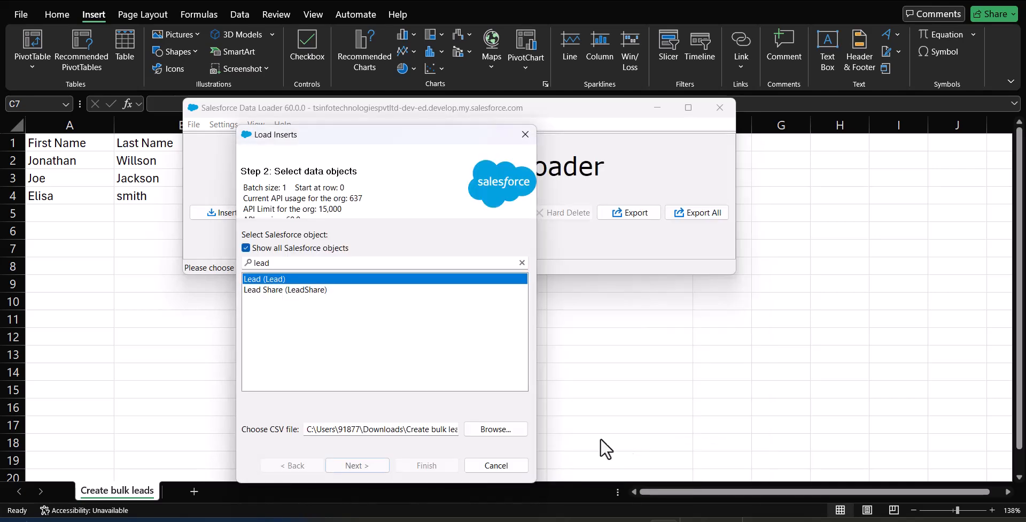
left_click(356, 464)
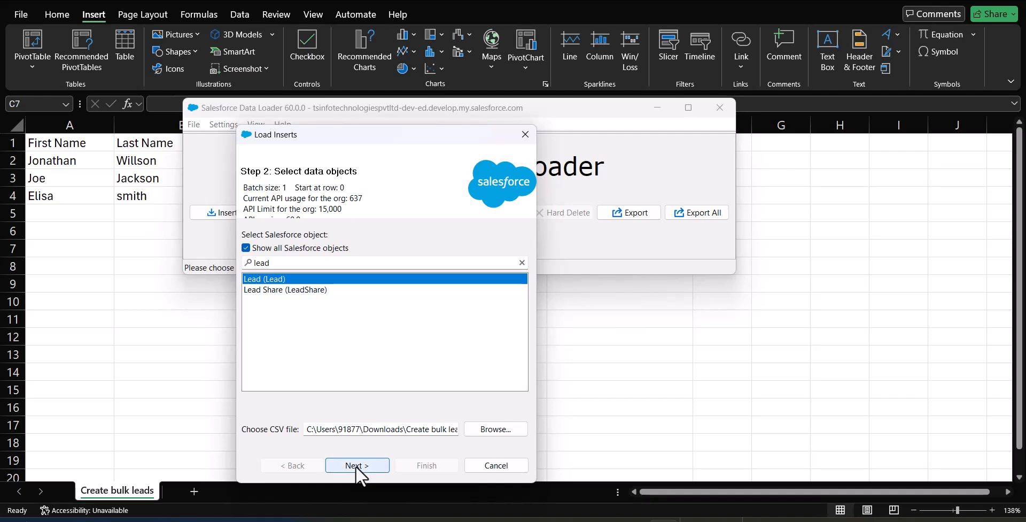
left_click(515, 308)
left_click(347, 465)
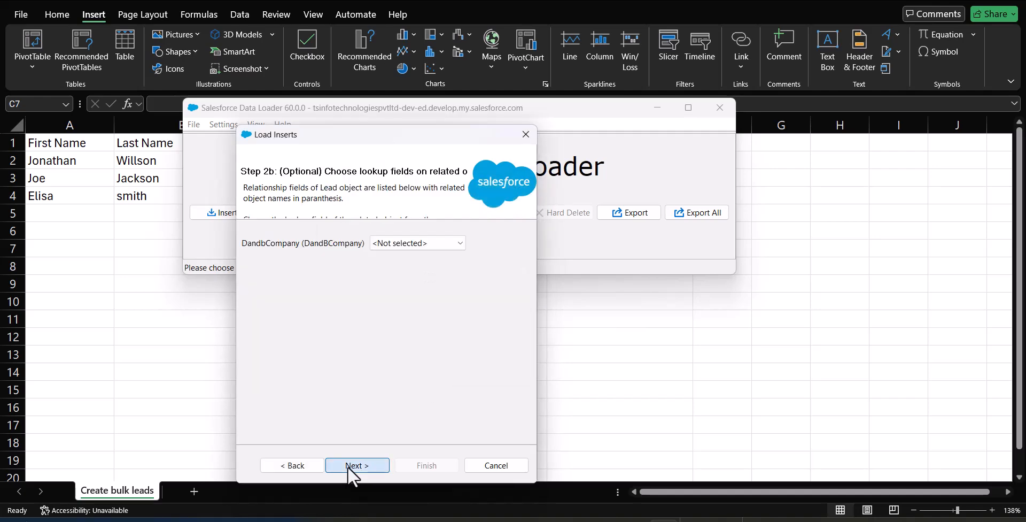
left_click_drag(405, 136, 450, 33)
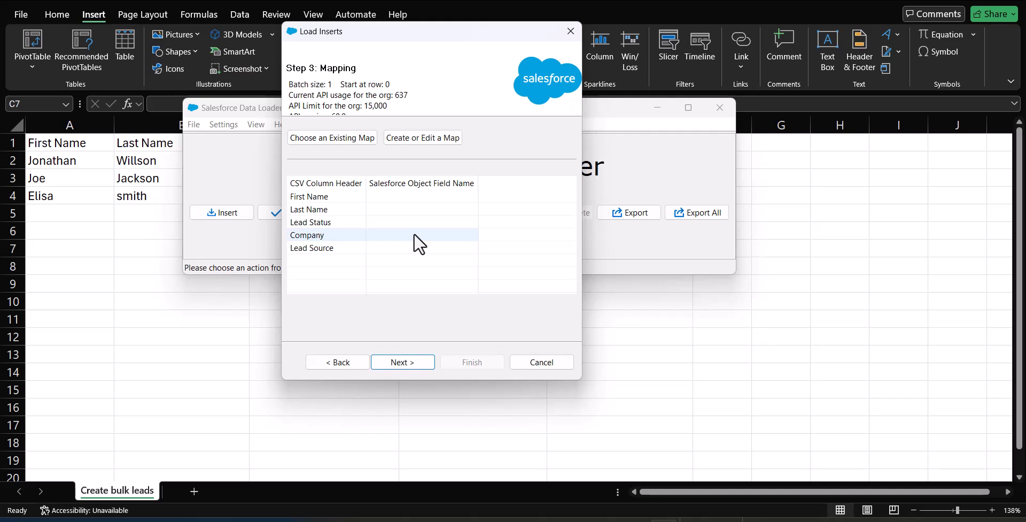
- Auto-match the CSV columns to Lead fields, map Status to Lead Status, and accept the mapping
left_click(420, 138)
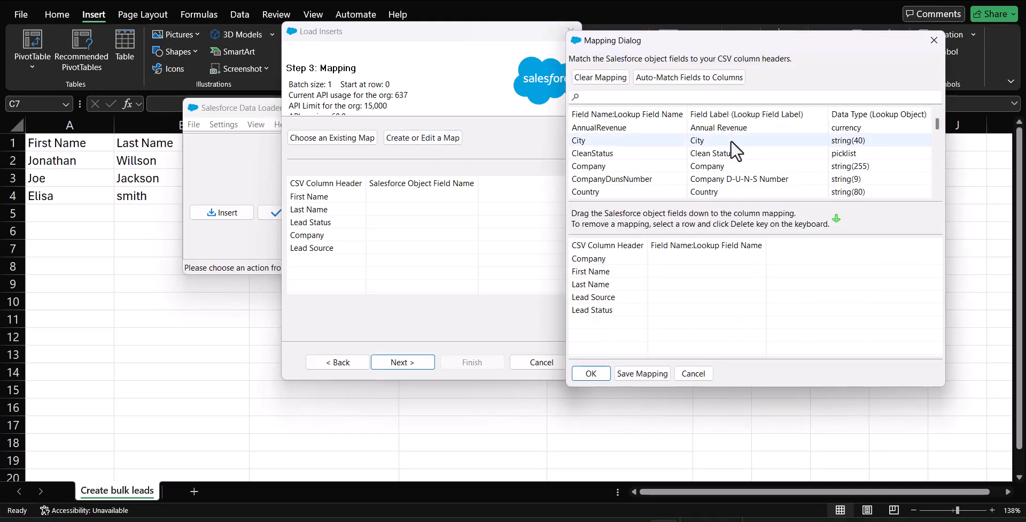
left_click(675, 82)
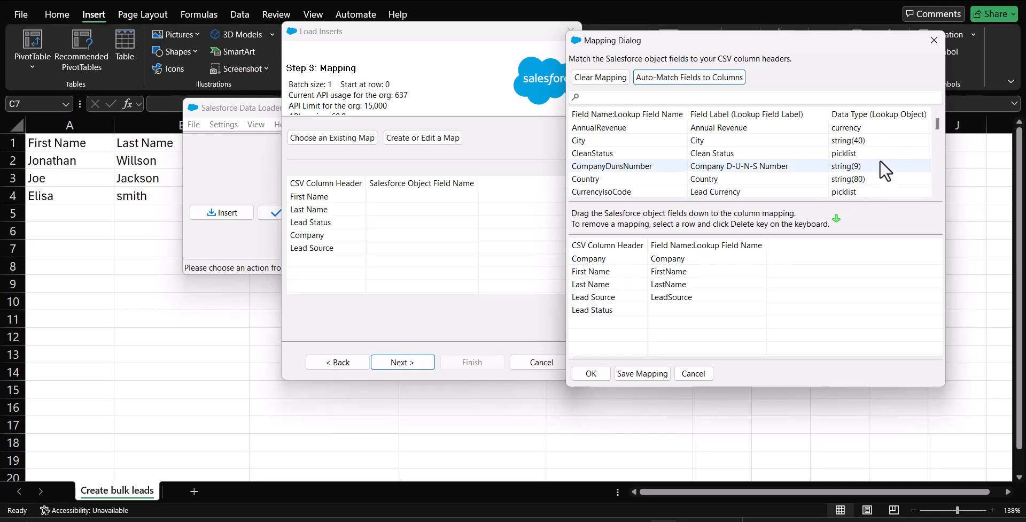
left_click_drag(938, 124, 931, 182)
left_click_drag(610, 154, 688, 312)
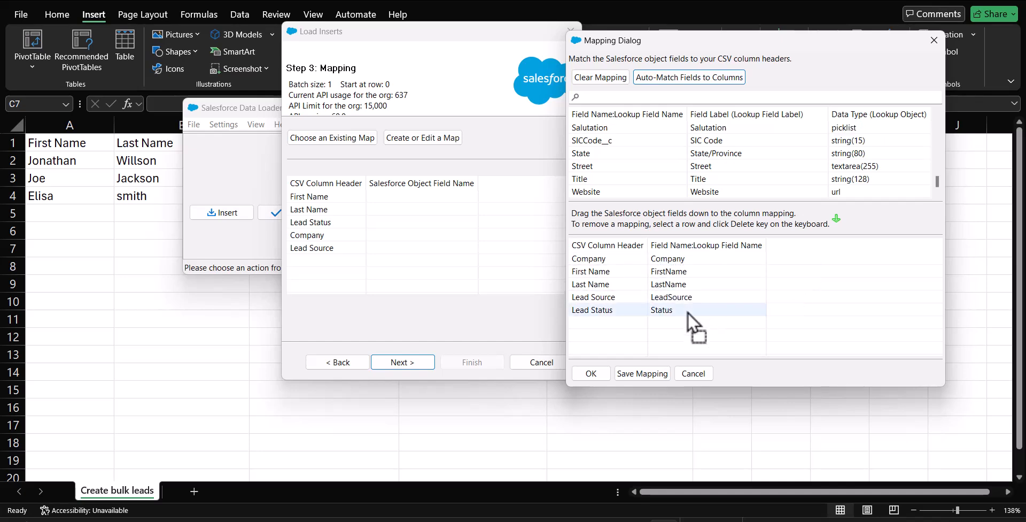
left_click(591, 373)
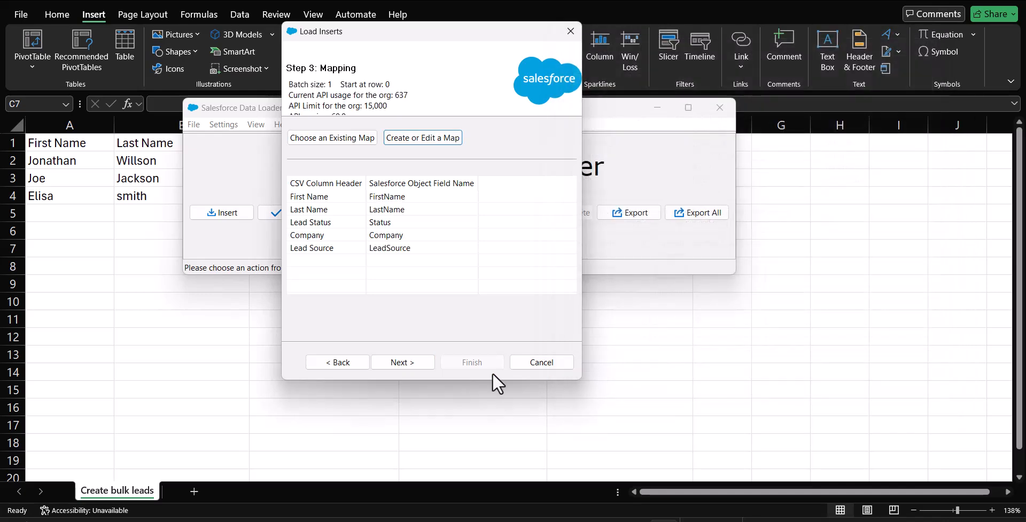
- Finish the wizard and confirm inserting the three edited leads
left_click(411, 366)
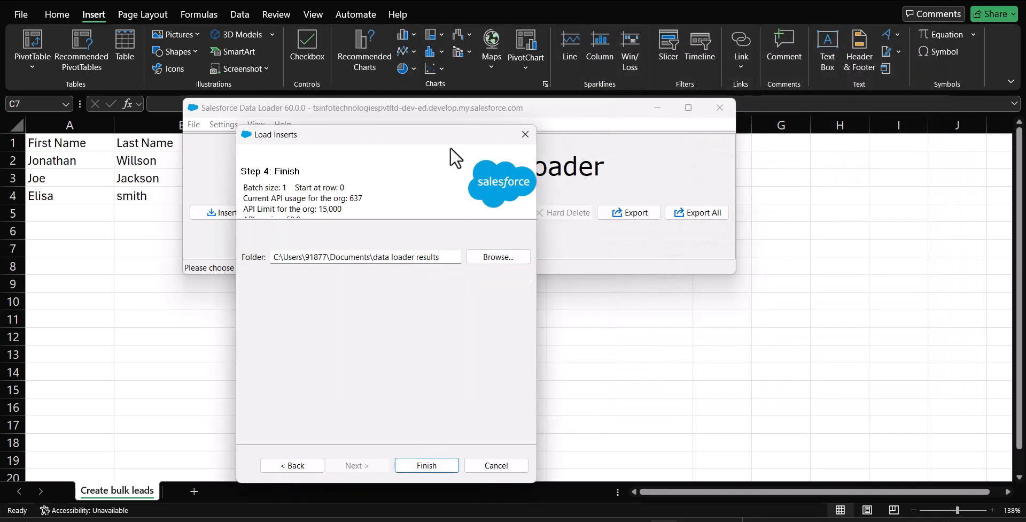
left_click_drag(460, 139, 553, 70)
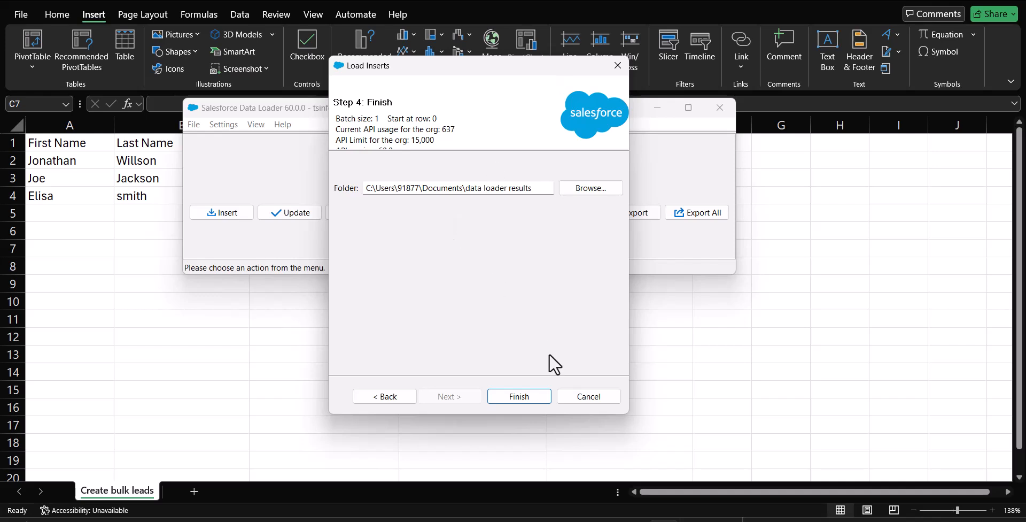
left_click(513, 397)
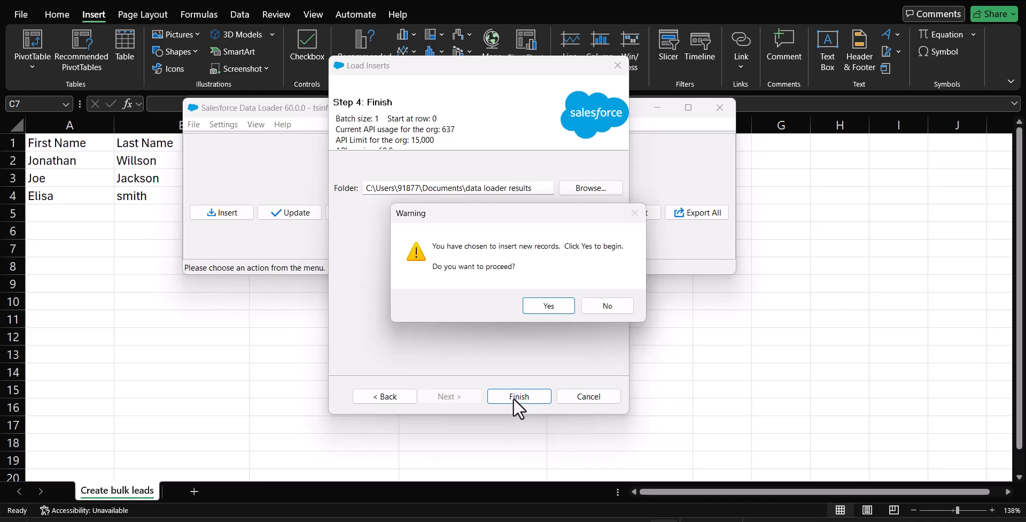
left_click(549, 306)
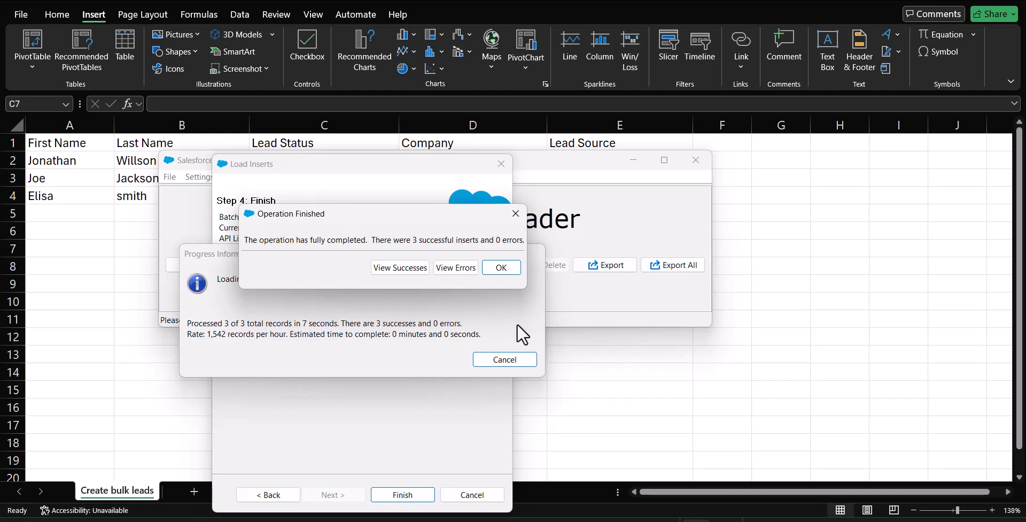
- Review the 3 successful inserts in the widened CSV Viewer, then return to the Salesforce browser
left_click(404, 266)
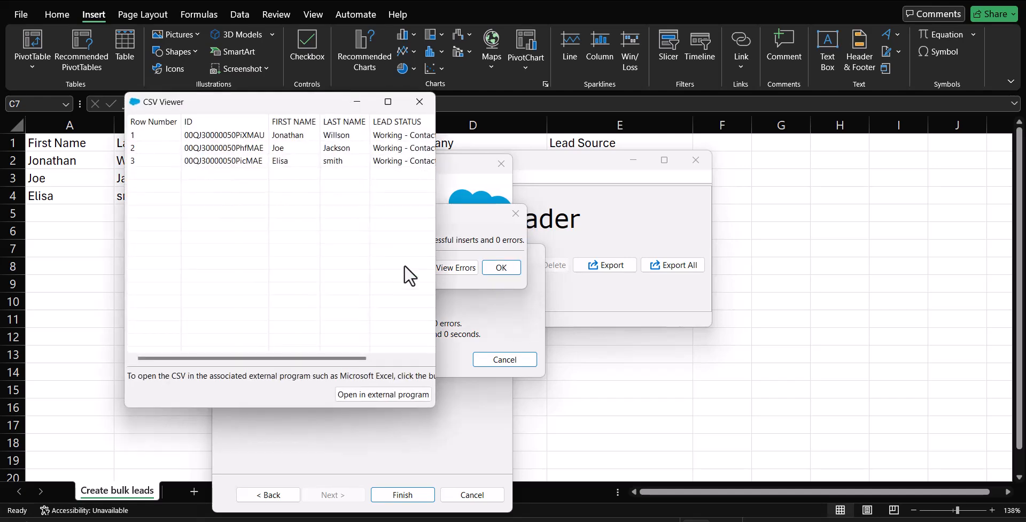
left_click_drag(436, 267, 744, 265)
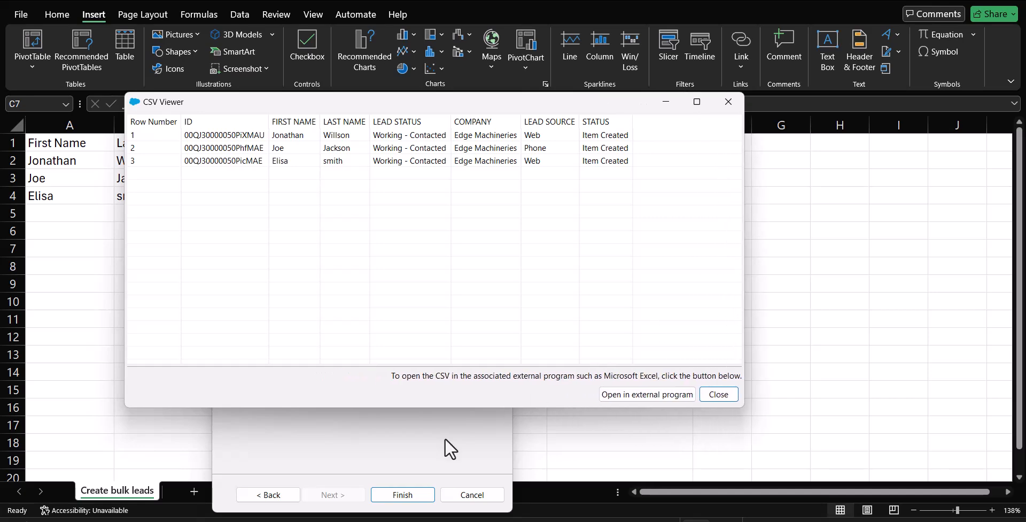
mouse_move(282, 519)
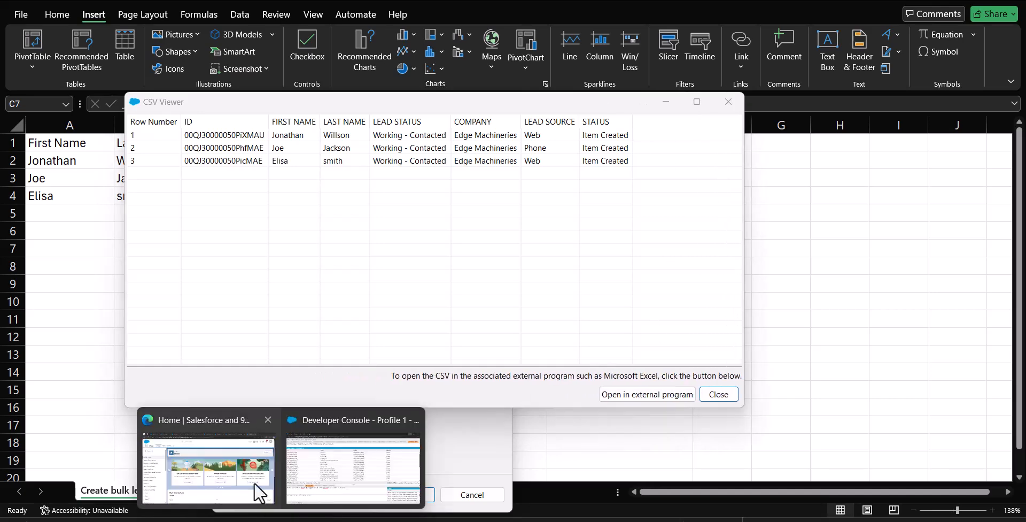
left_click(238, 476)
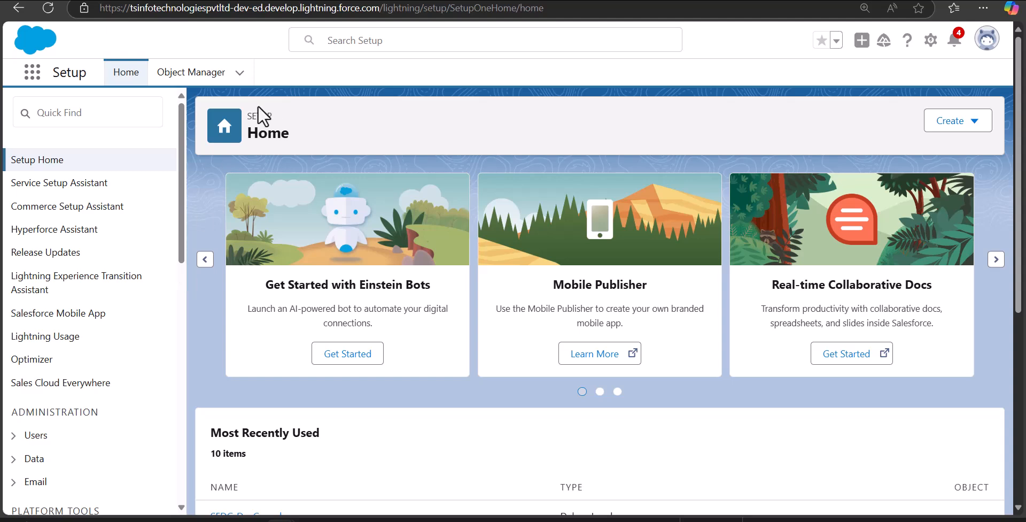